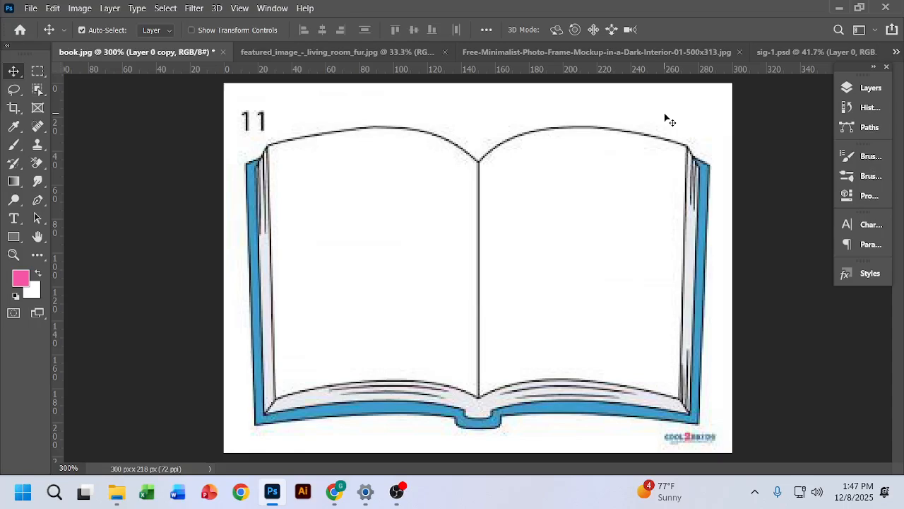
Step: Replace the existing layer copy with a fresh duplicate of Layer 0 and hide the original layer
left_click(871, 90)
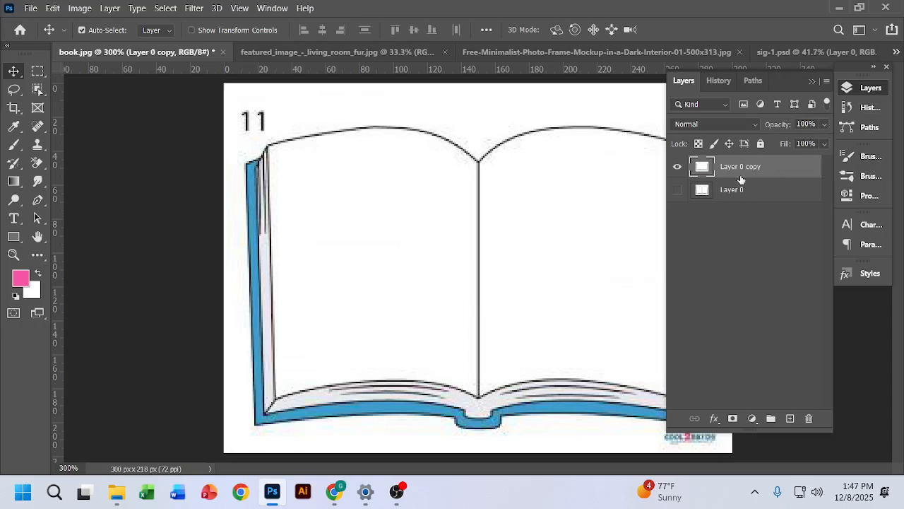
left_click_drag(781, 170, 809, 417)
left_click(676, 167)
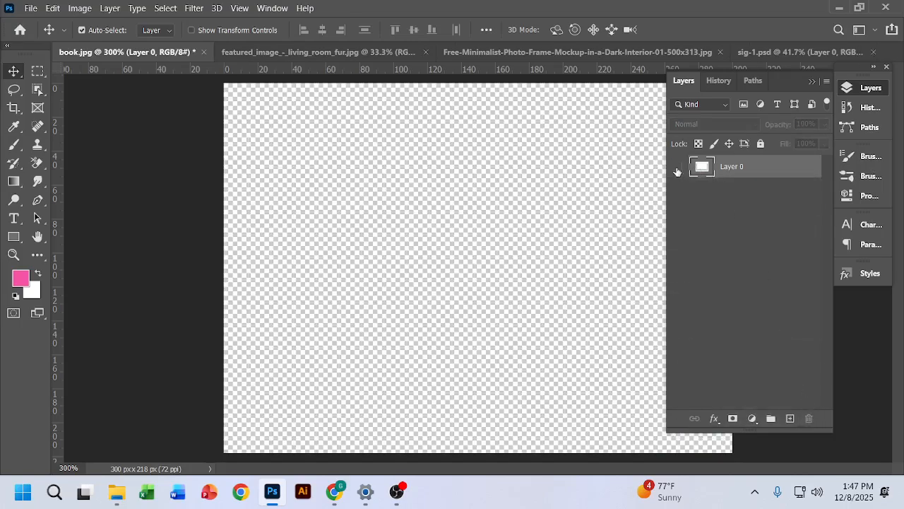
left_click_drag(752, 170, 791, 418)
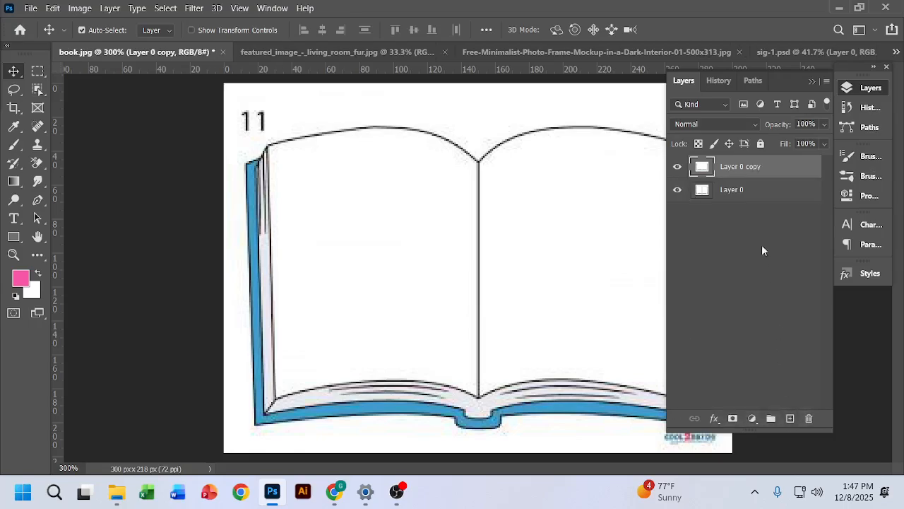
left_click(677, 191)
key("F7")
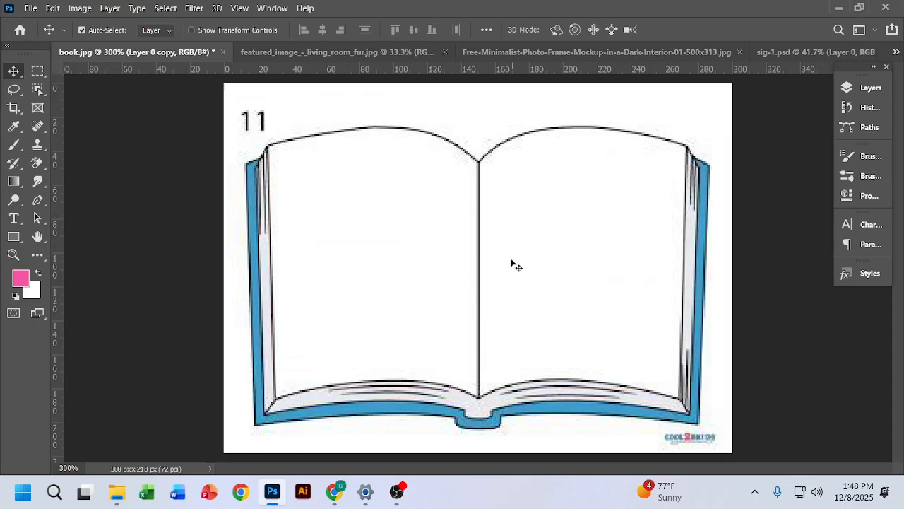
Step: Draw a rectangle shape about 119 by 138 px over the book's right page, without fill or stroke
left_click(13, 239)
left_click(63, 237)
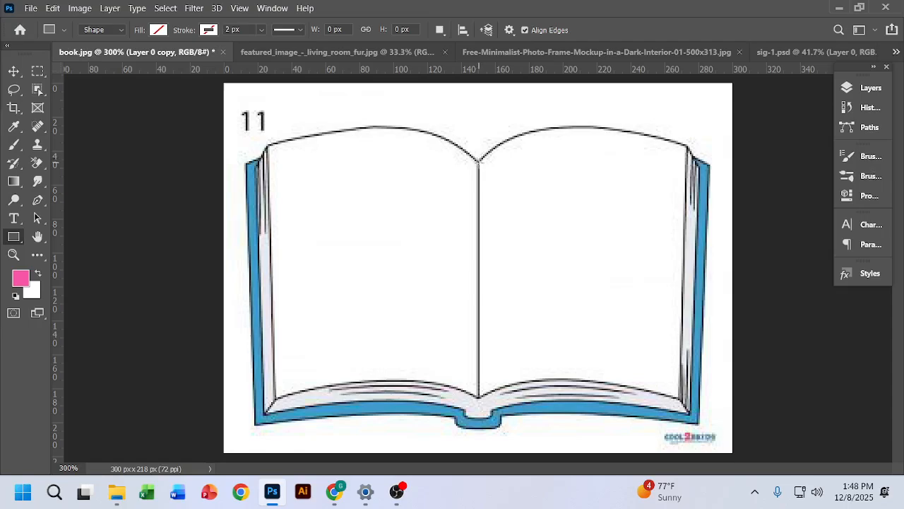
mouse_move(478, 161)
left_mouse_down()
mouse_move(657, 176)
mouse_move(677, 289)
mouse_move(679, 394)
left_mouse_up()
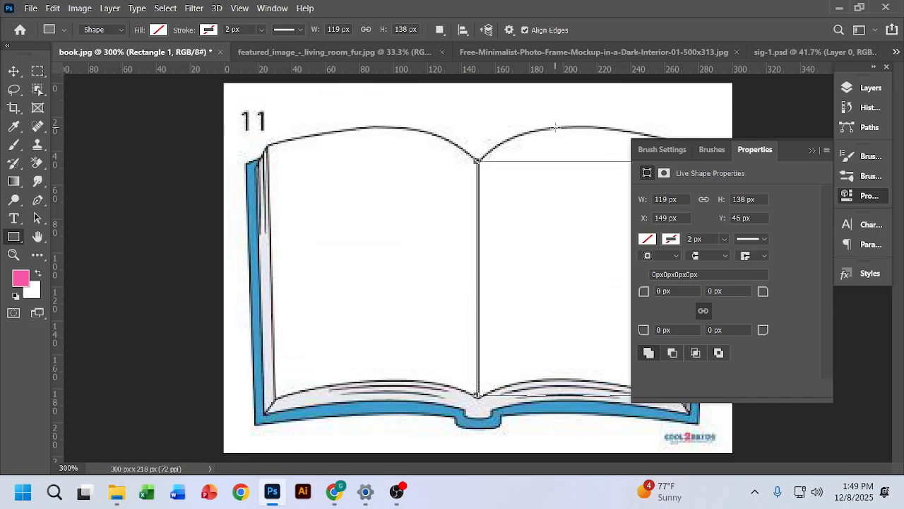
left_click(809, 150)
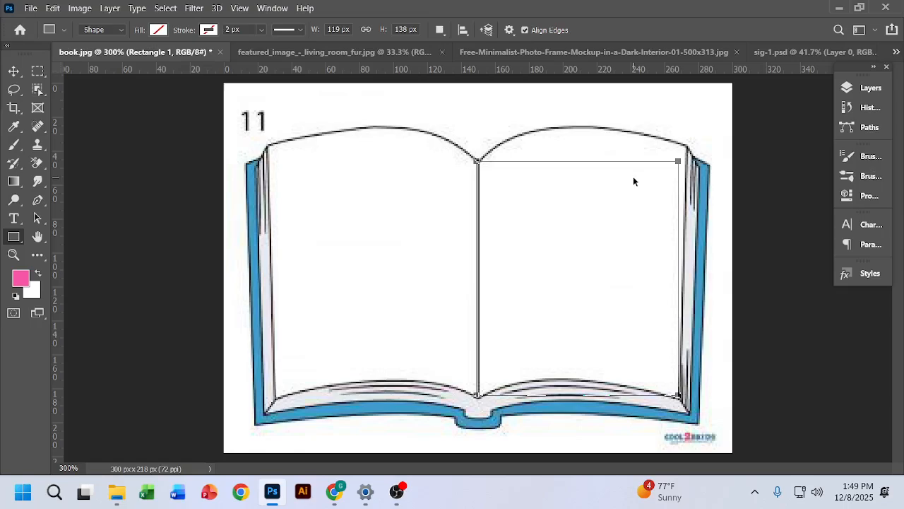
Step: Distort the rectangle so its upper outer corner meets the page corner and its inner edge follows the spine
key("ctrl+t")
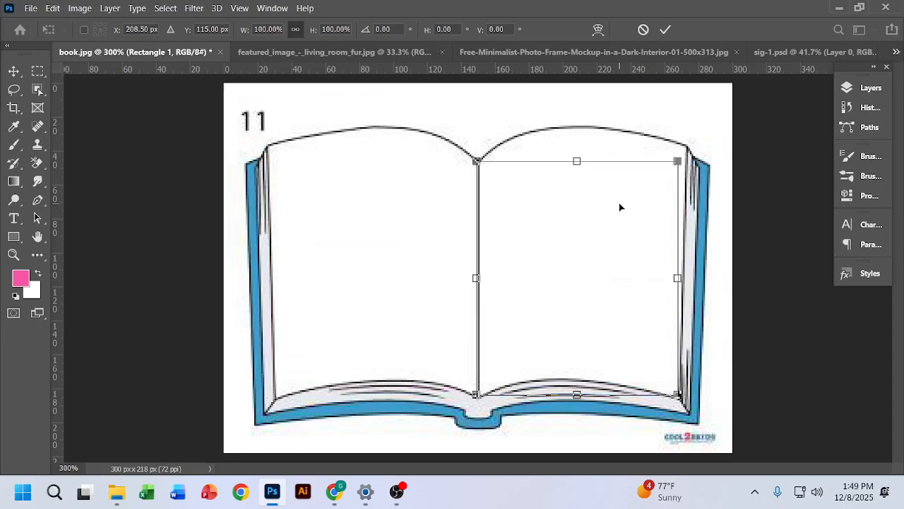
right_click(567, 188)
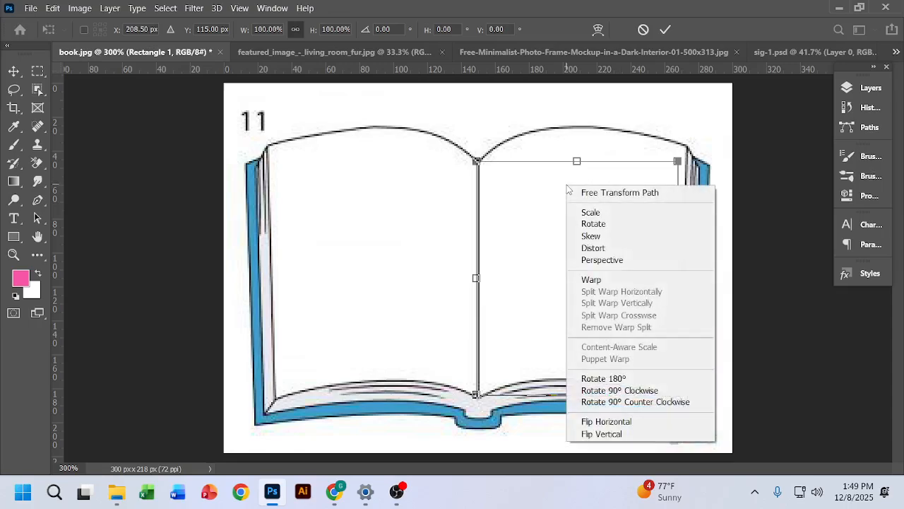
left_click(614, 253)
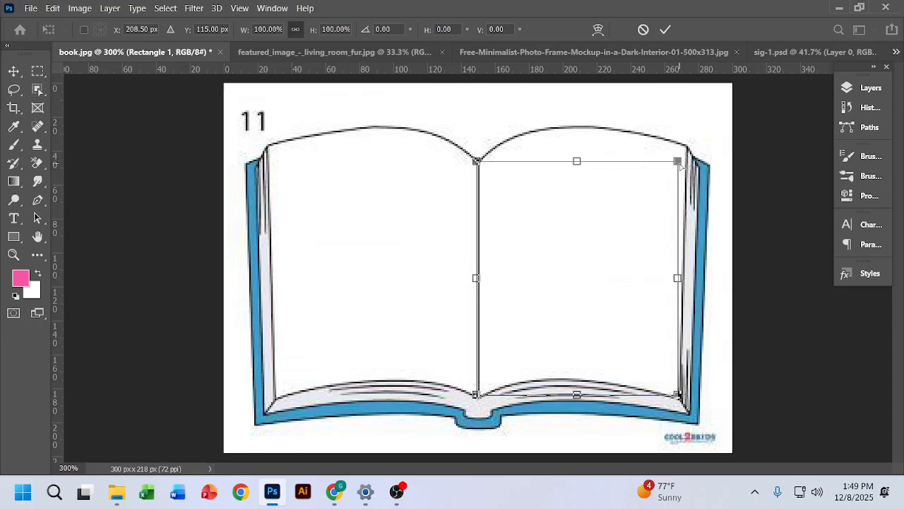
left_click_drag(679, 164, 685, 145)
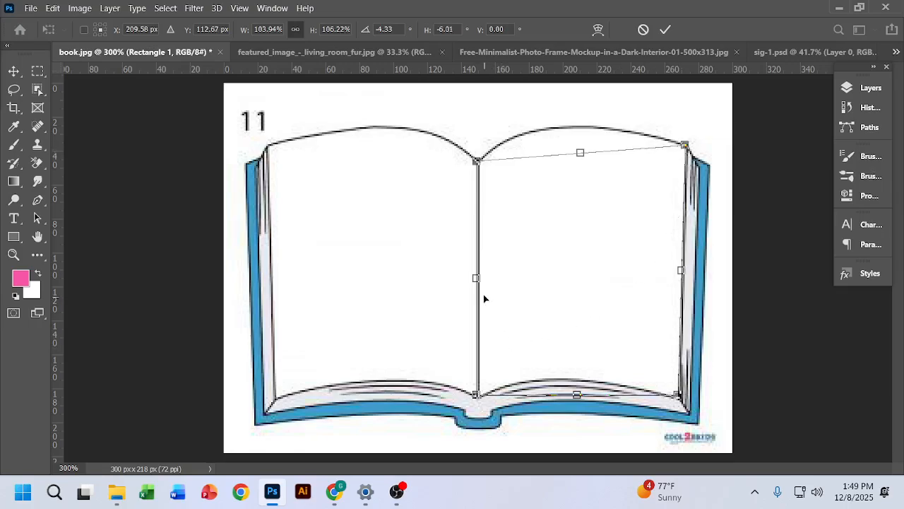
left_click_drag(477, 278, 478, 277)
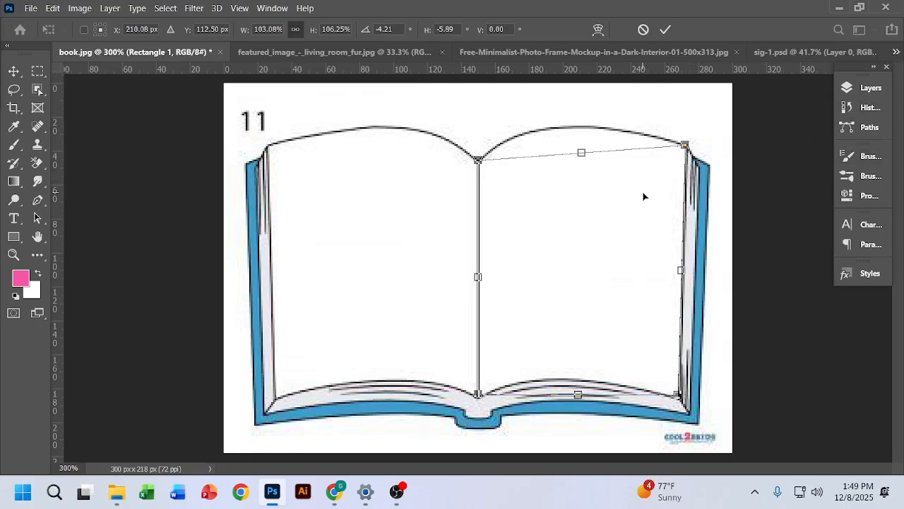
left_click(665, 29)
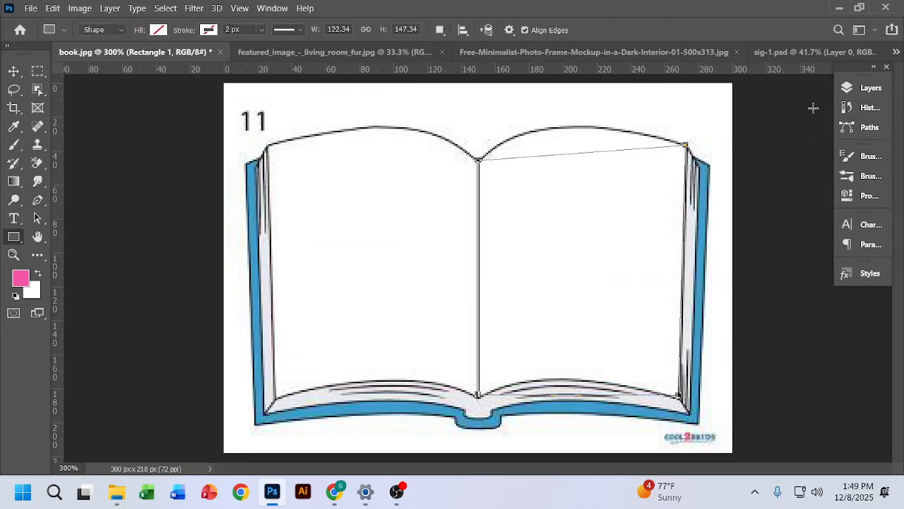
Step: Convert the Rectangle 1 layer to a smart object and open its contents for editing
left_click(870, 89)
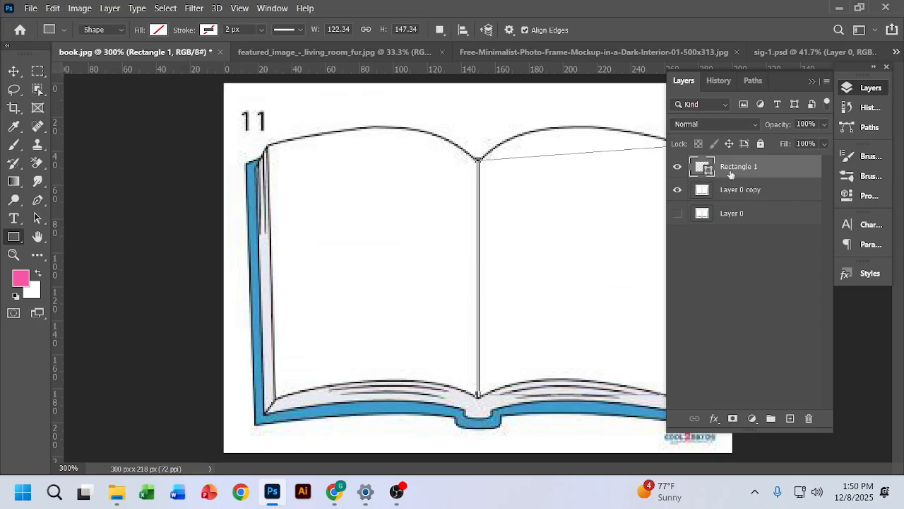
right_click(760, 166)
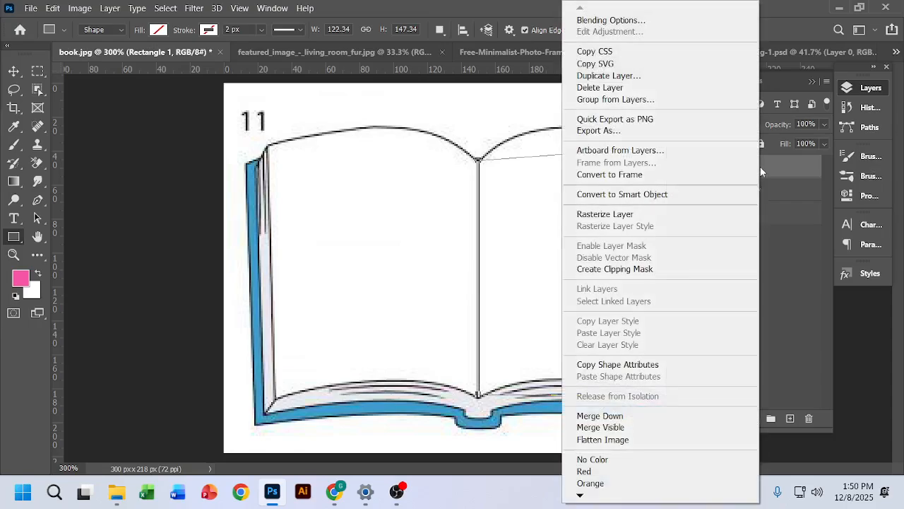
left_click(621, 195)
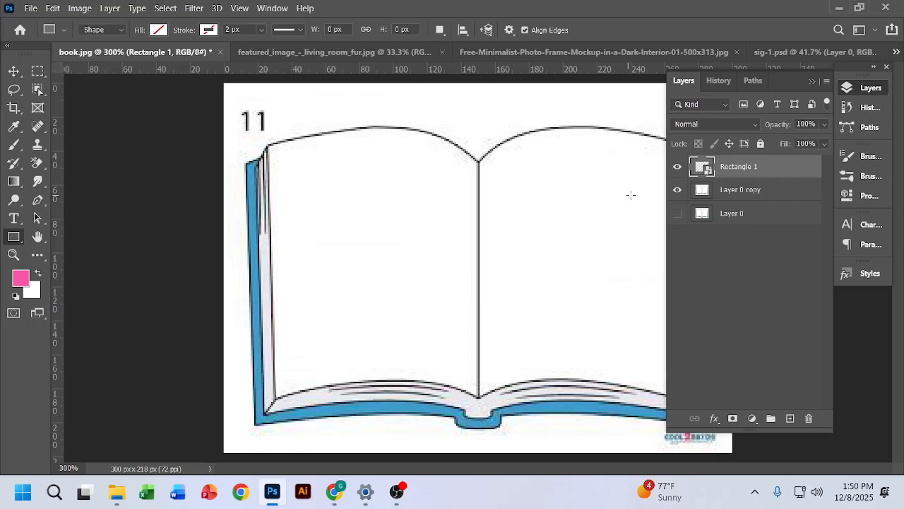
double_click(706, 168)
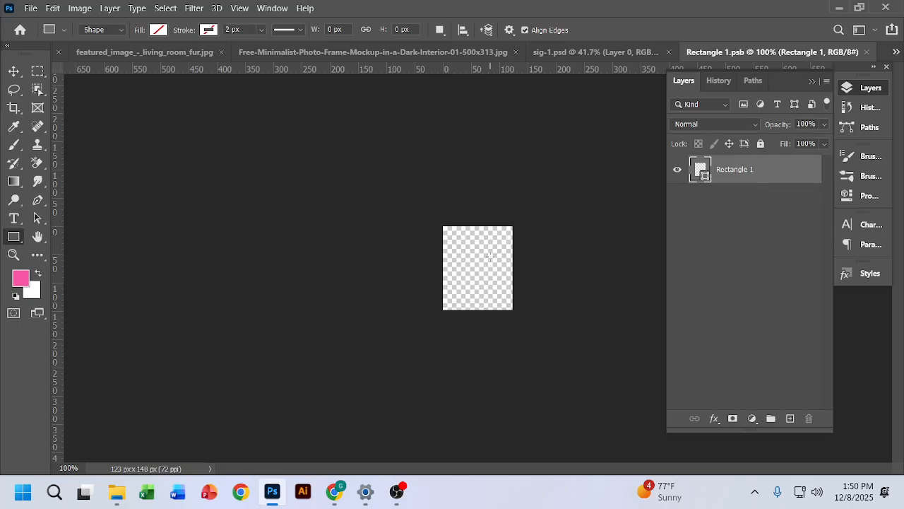
Step: Insert a horizontal text layer near the top of the smart object's canvas and clear its placeholder text
left_click(13, 71)
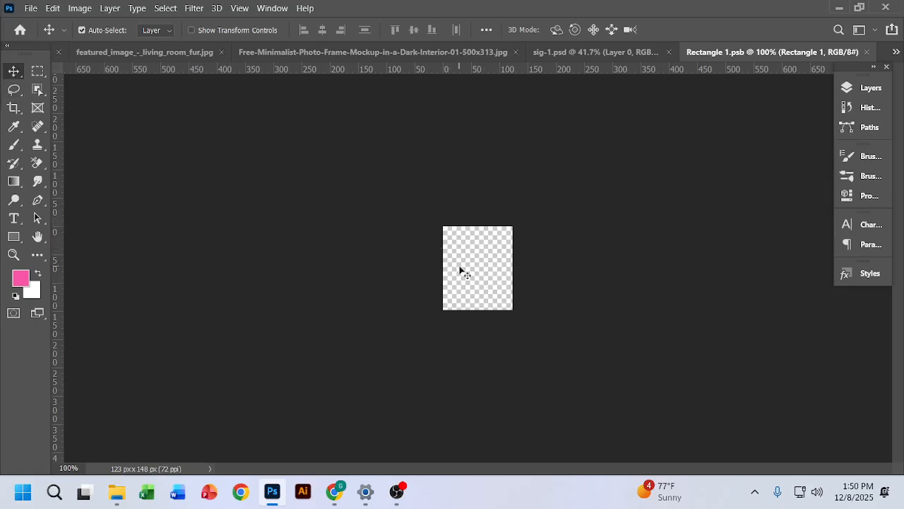
left_click(15, 220)
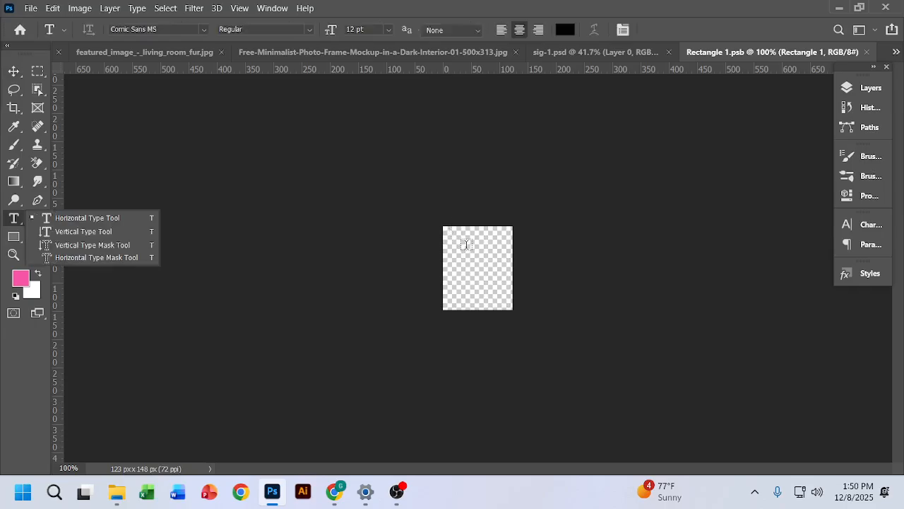
left_click(466, 245)
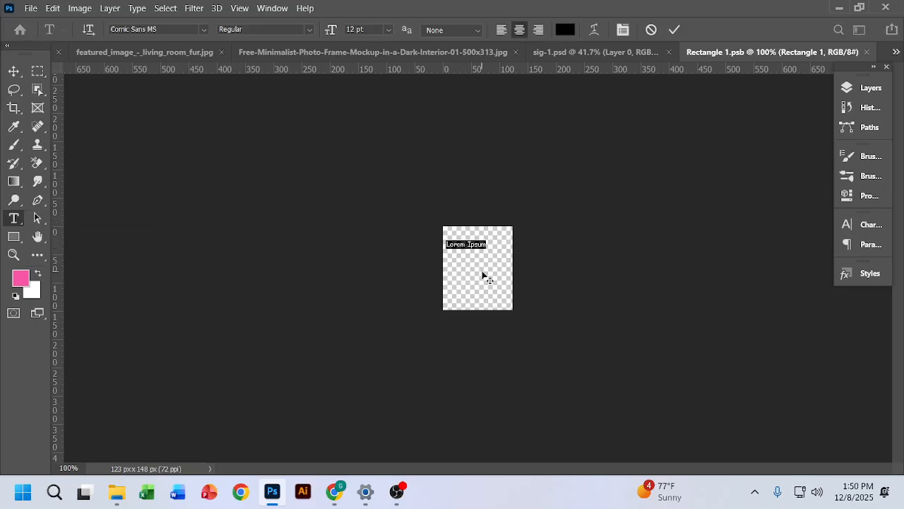
type(".")
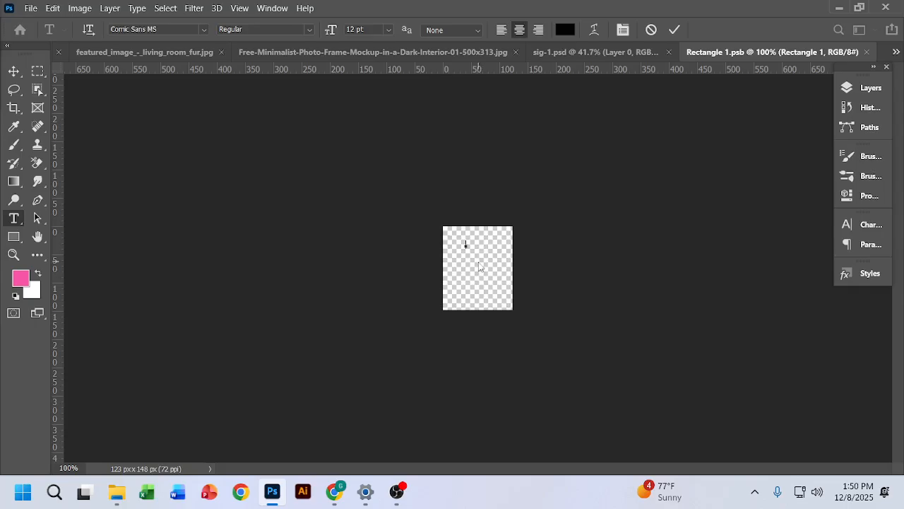
left_click(14, 71)
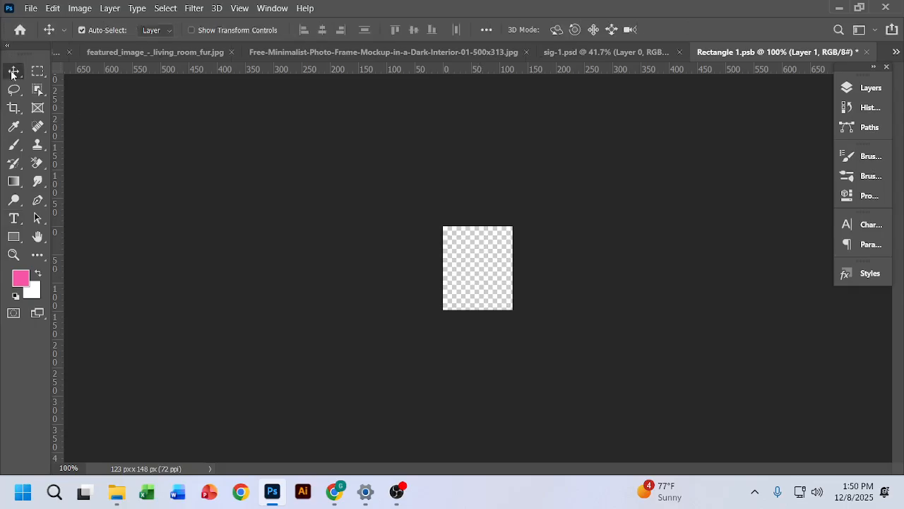
Step: Select the Rectangle 1 shape layer and turn on transform controls for it
left_click(454, 234)
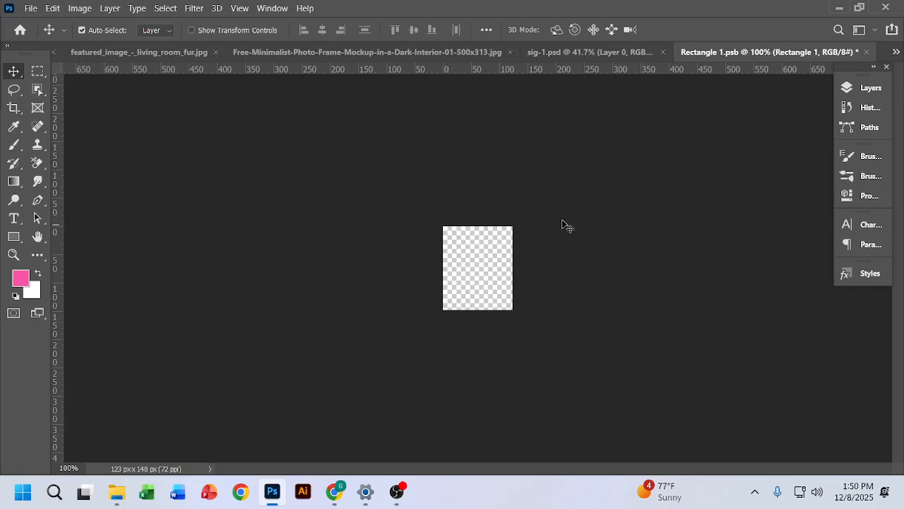
left_click(871, 92)
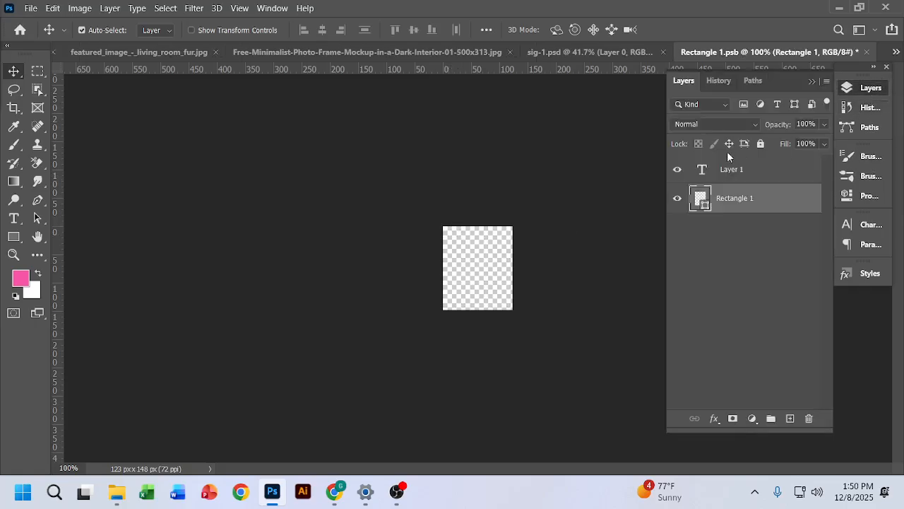
left_click(484, 233)
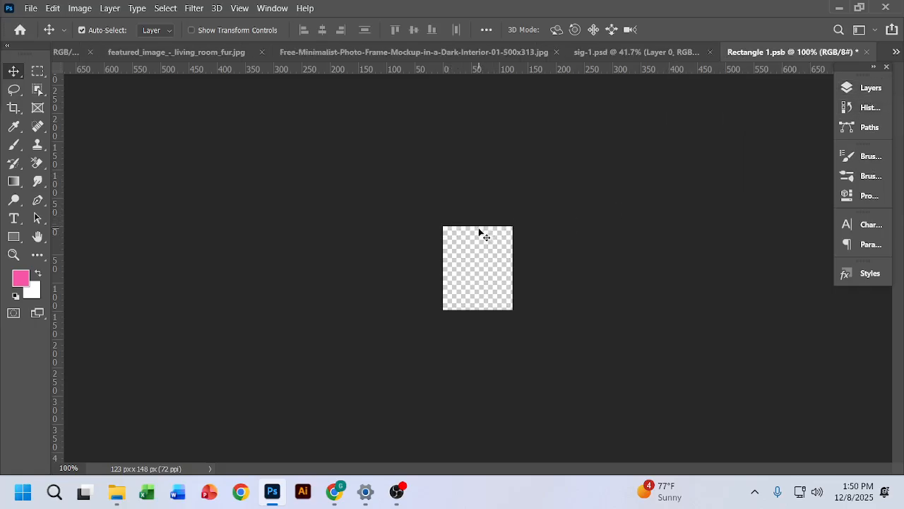
left_click(866, 88)
left_click(761, 201)
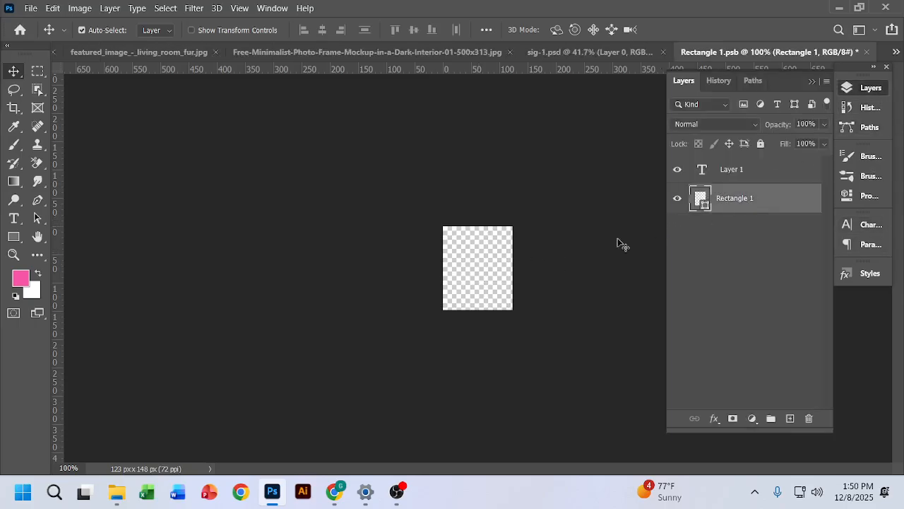
left_click(191, 30)
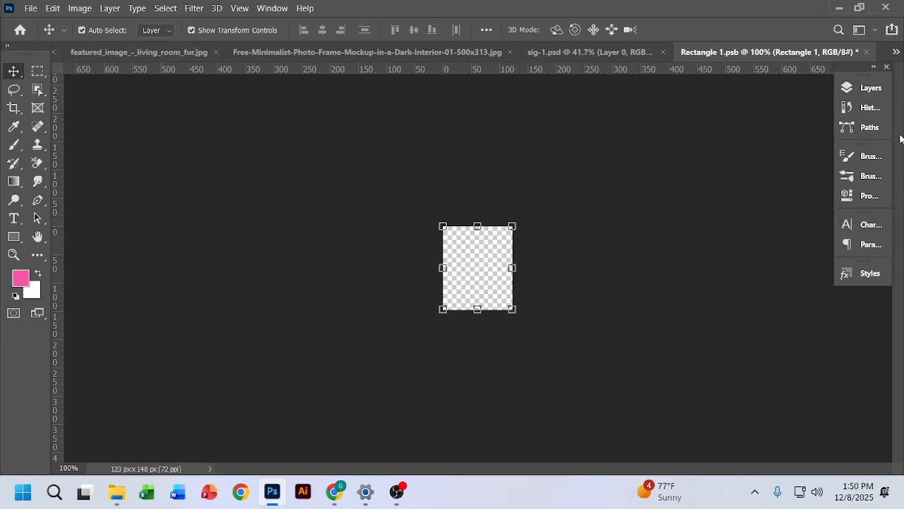
left_click(866, 88)
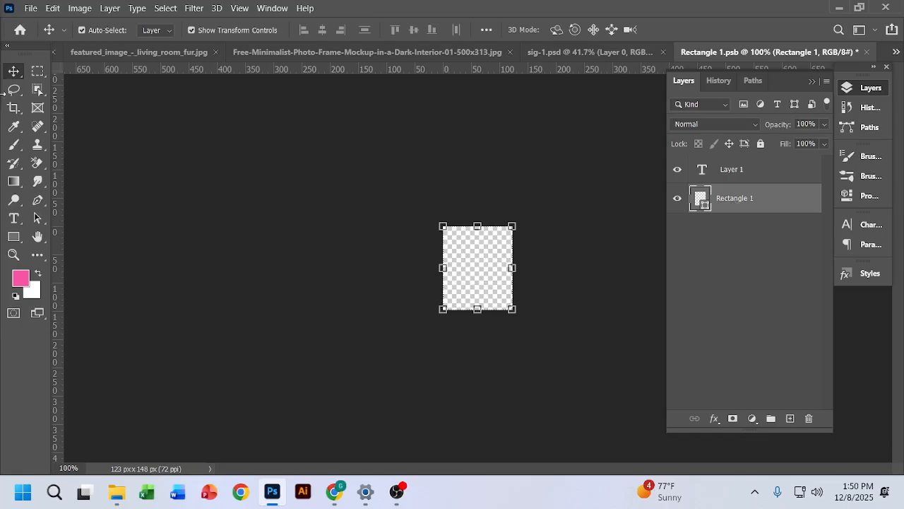
Step: Start path text on the rectangle's upper edge and clear the Lorem Ipsum placeholder
left_click(13, 218)
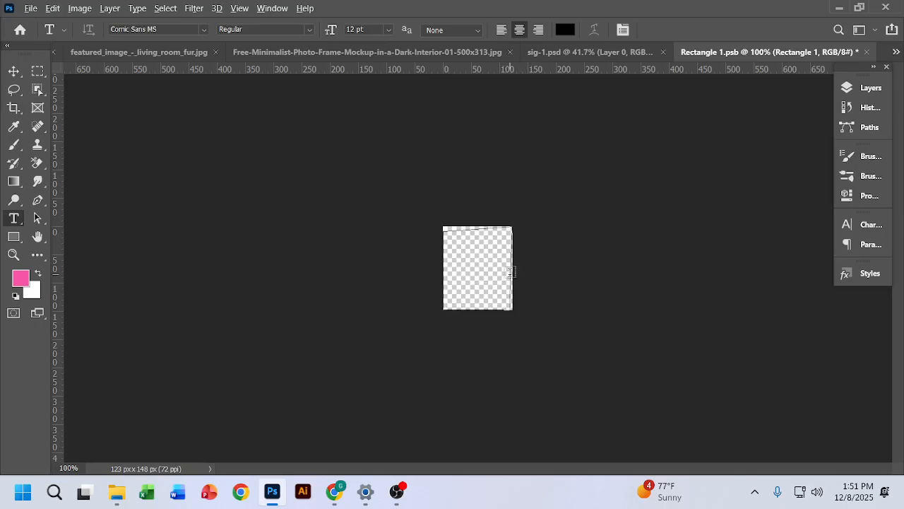
key("ctrl+plus")
key("ctrl+plus")
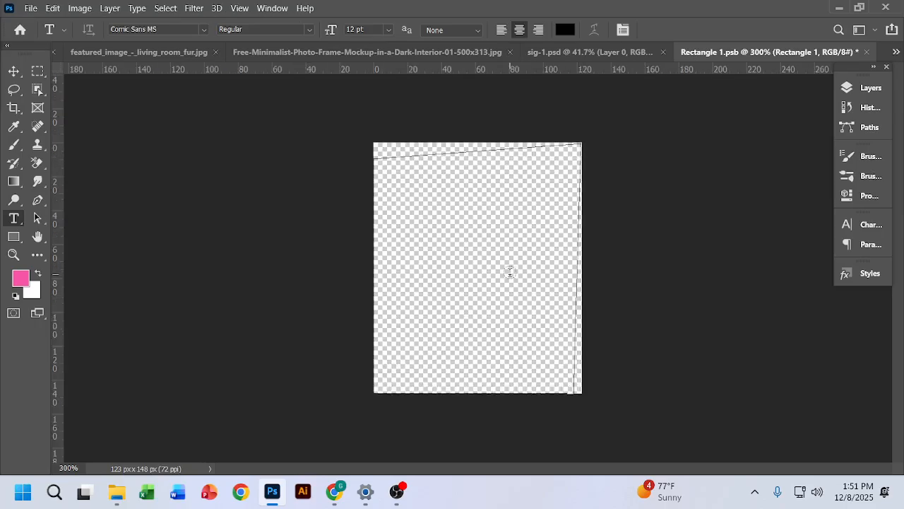
left_click(399, 156)
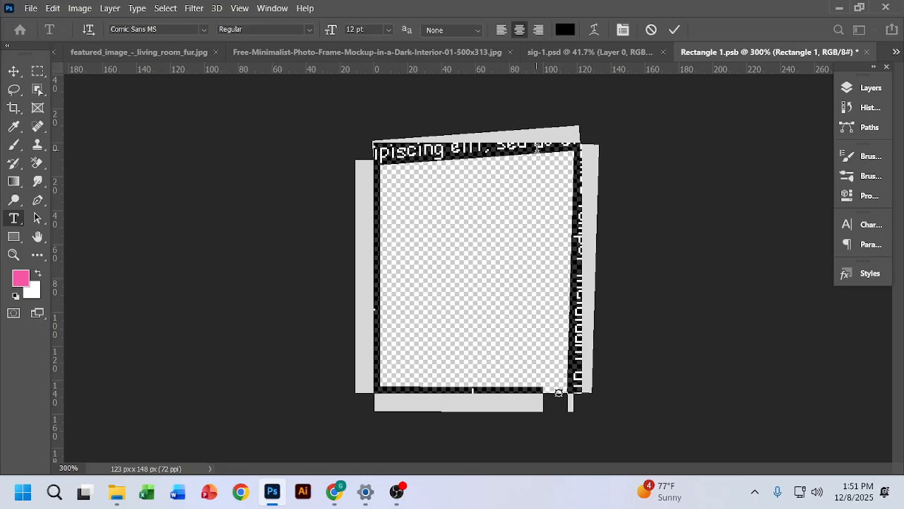
key("BackSpace")
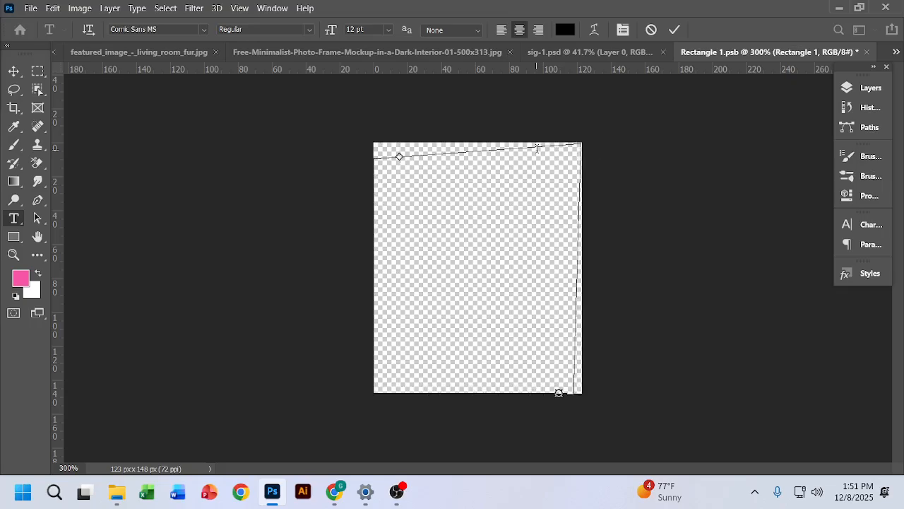
left_click(14, 71)
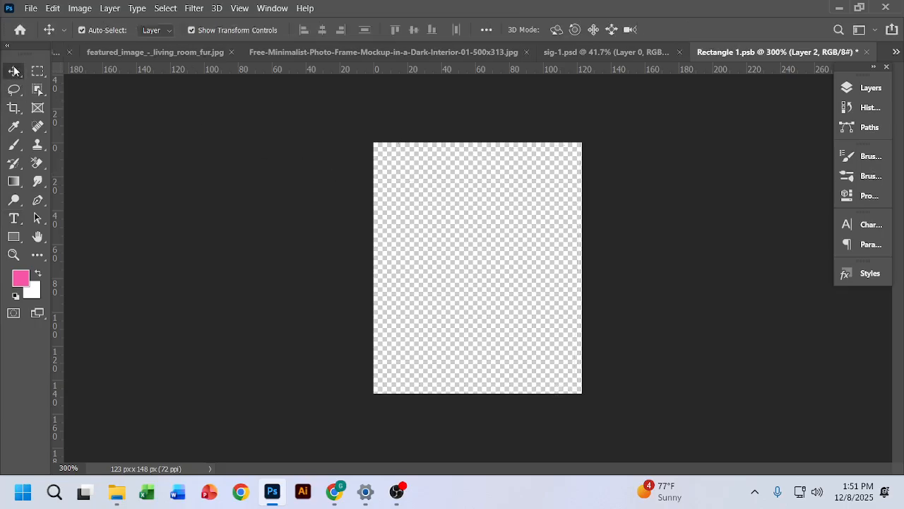
left_click(14, 219)
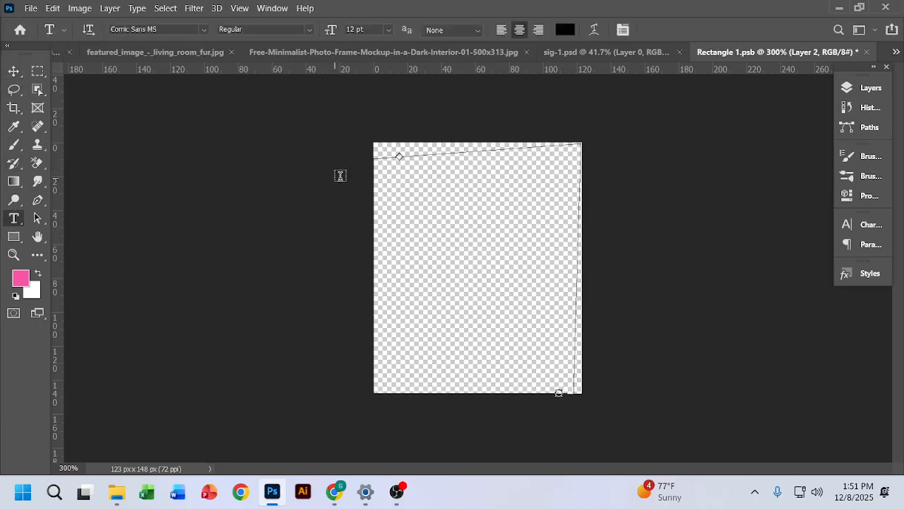
left_click(375, 162)
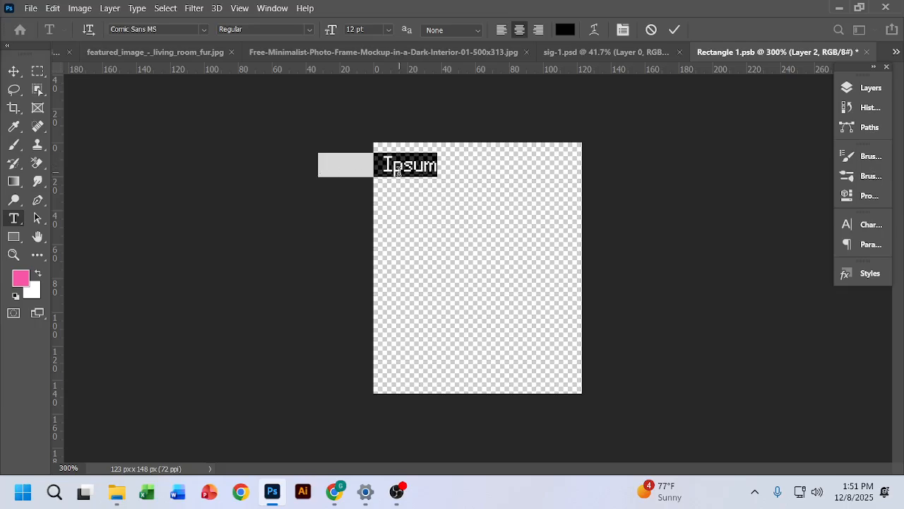
key("BackSpace")
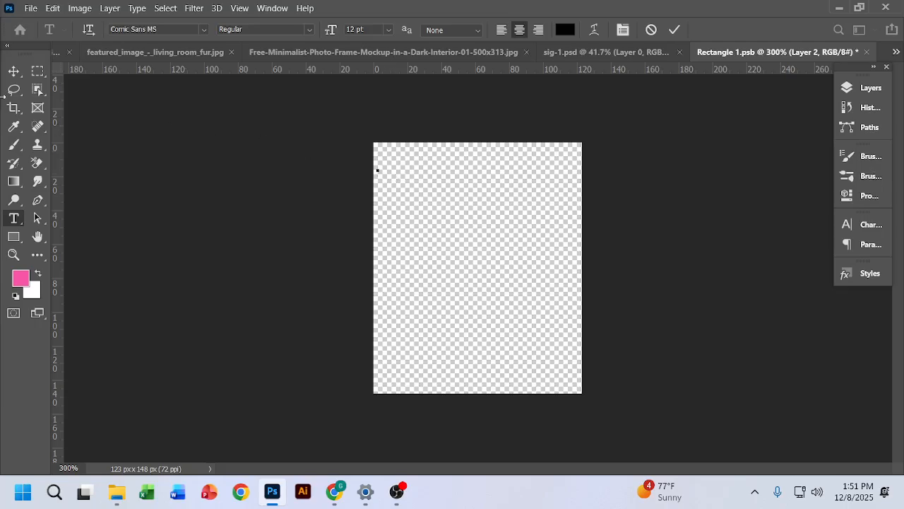
left_click(13, 73)
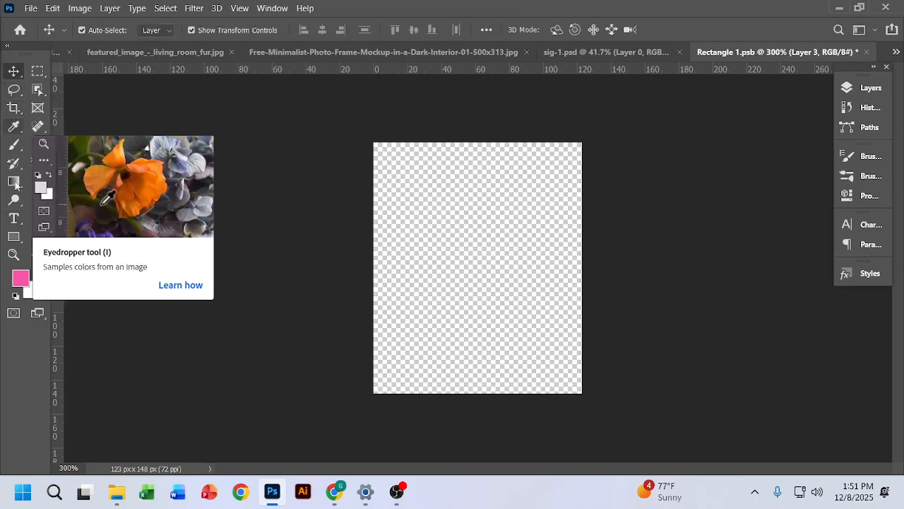
left_click(13, 218)
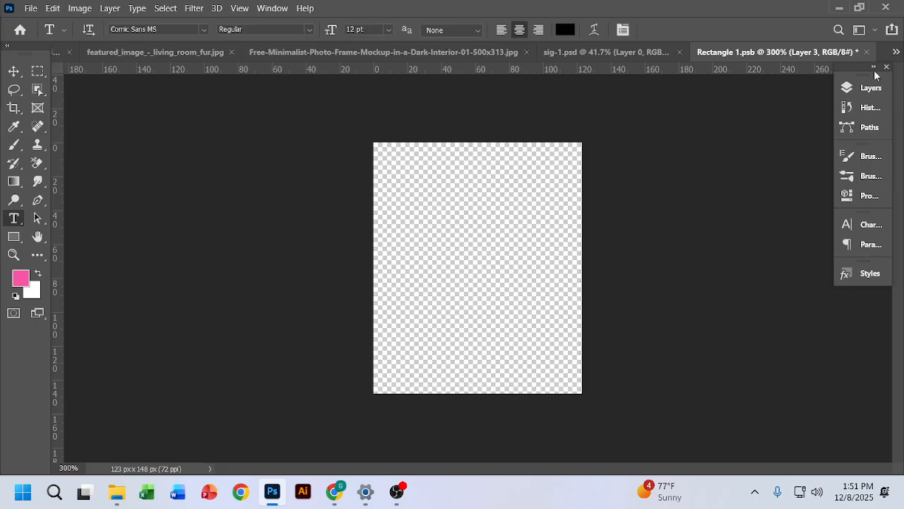
Step: Delete the empty text layers Layer 1 and Layer 3 from the smart object
left_click(858, 88)
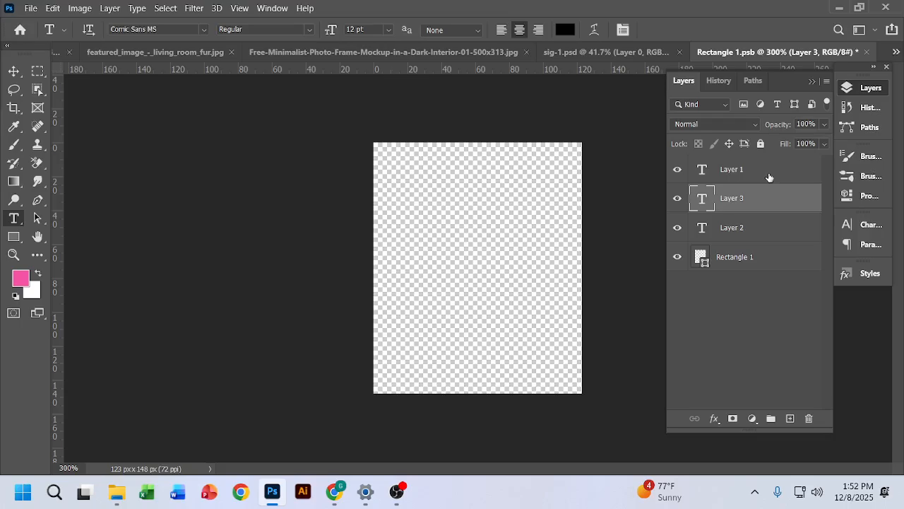
left_click_drag(770, 175, 809, 418)
left_click_drag(778, 171, 809, 417)
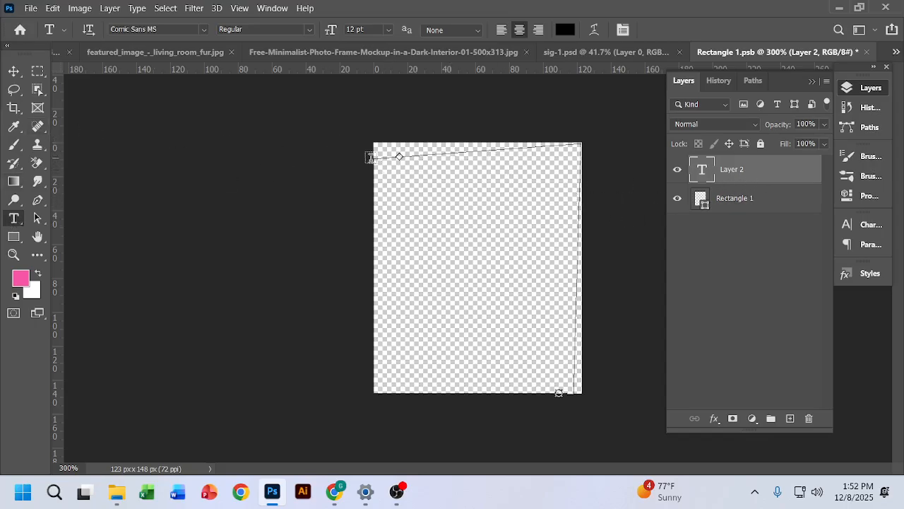
left_click(385, 178)
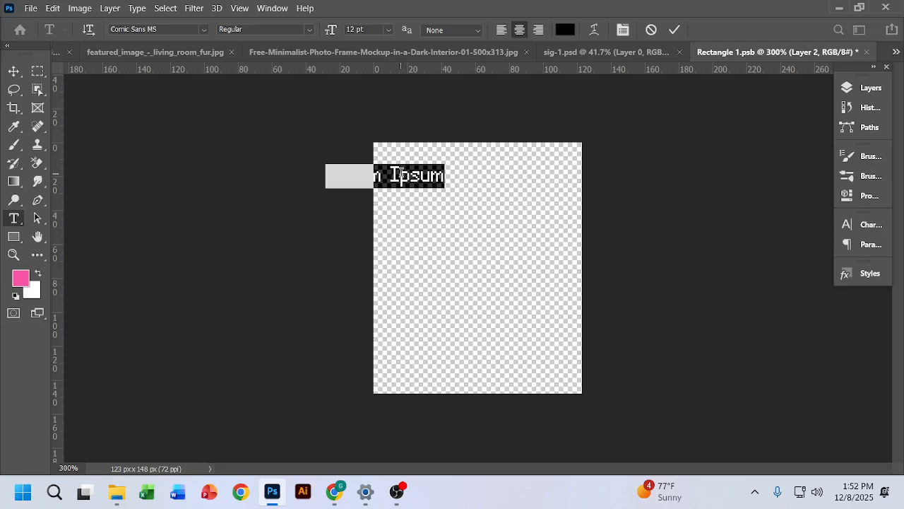
left_click(15, 72)
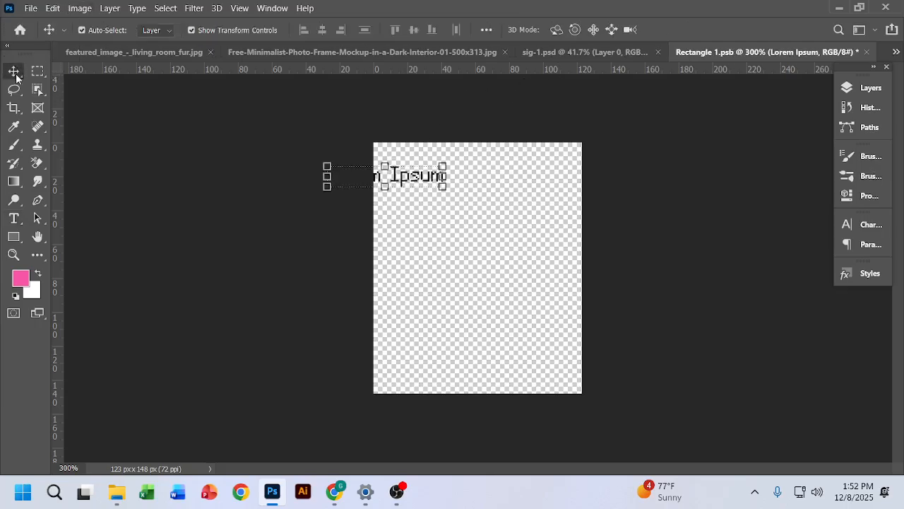
key("ctrl+z")
Step: Delete the empty text layer Layer 2 so that only the Rectangle 1 shape is left
left_click(858, 87)
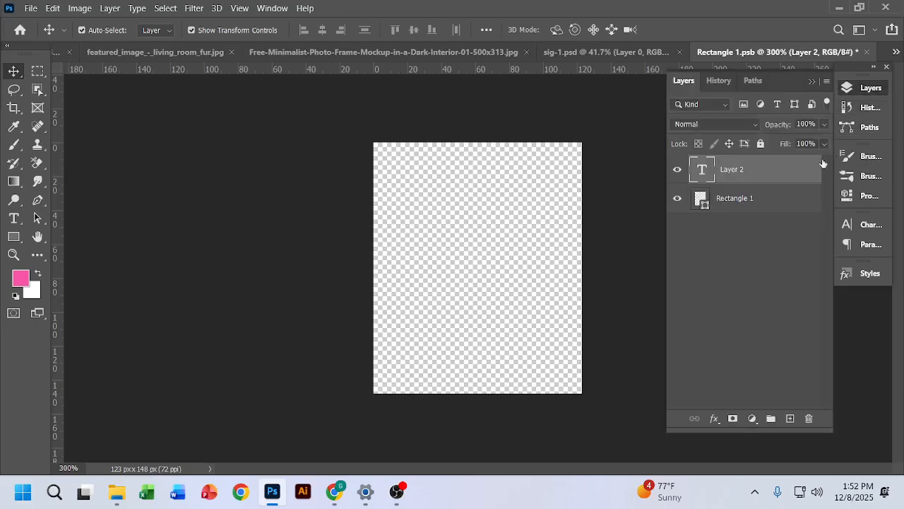
left_click_drag(762, 171, 809, 420)
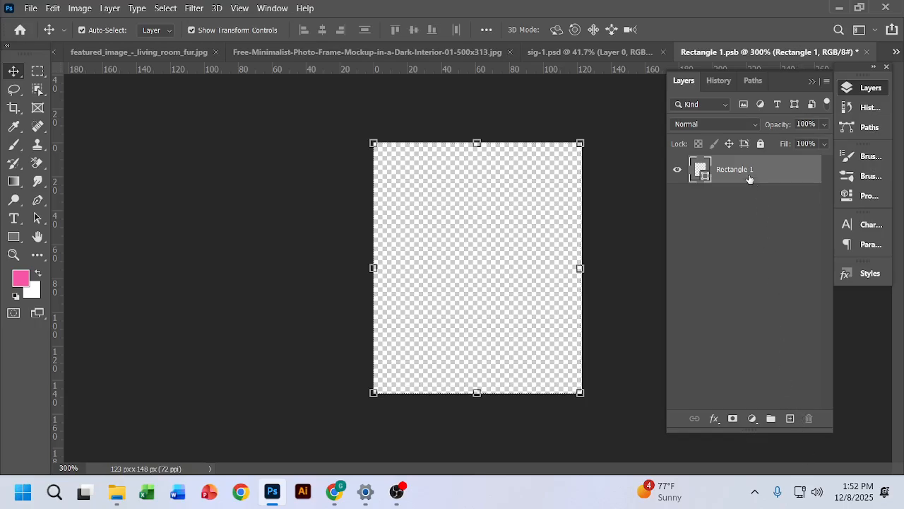
left_click(13, 219)
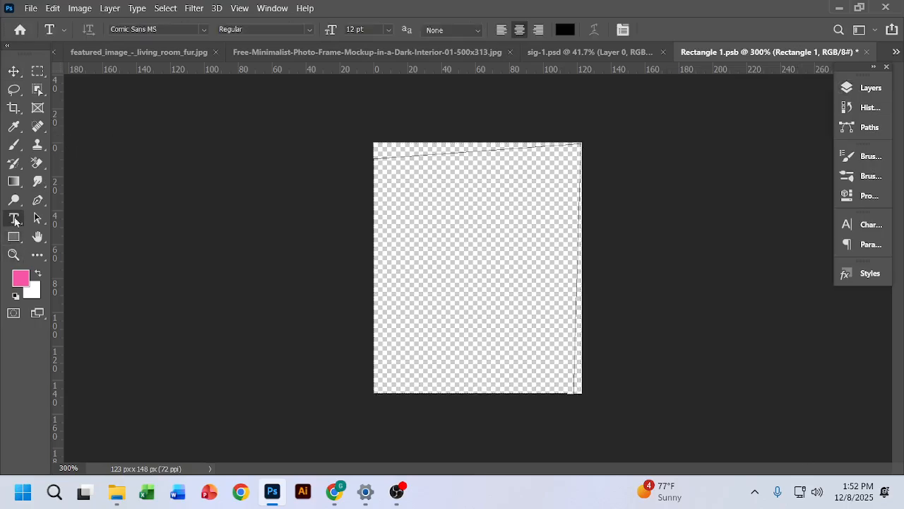
left_click(379, 160)
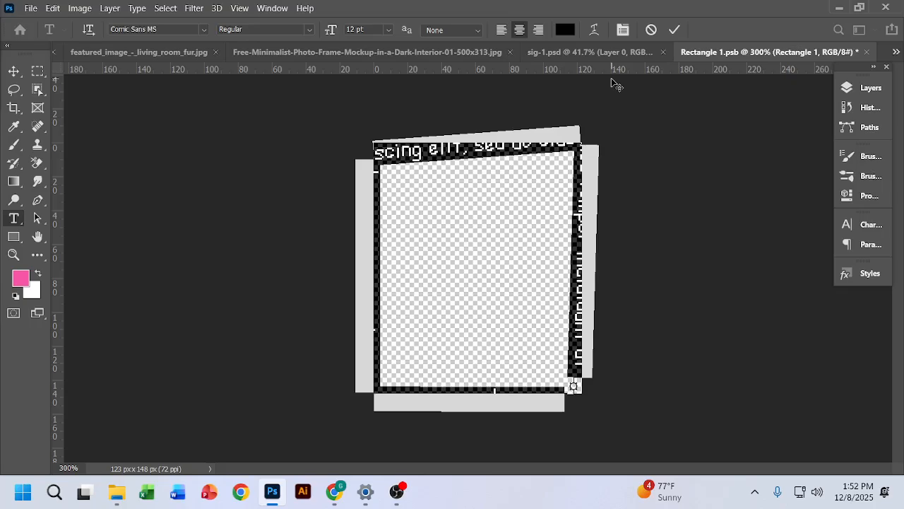
left_click(499, 29)
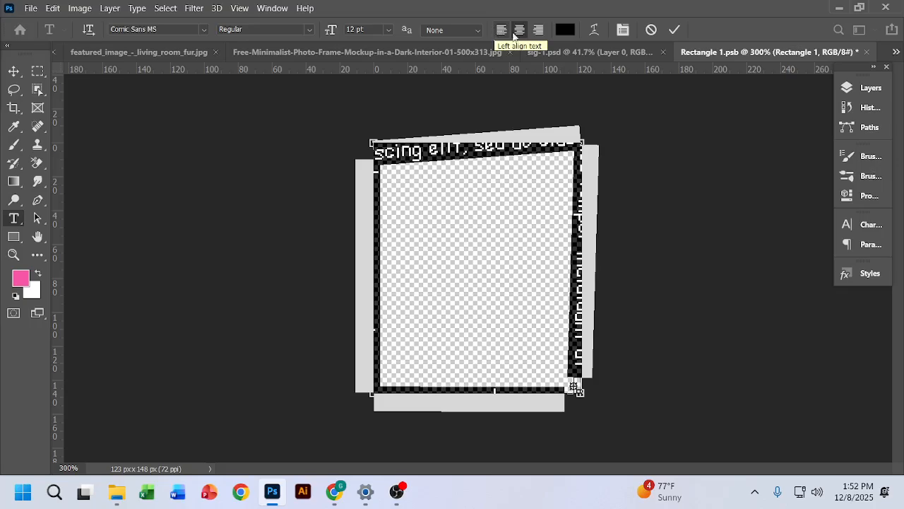
key("BackSpace")
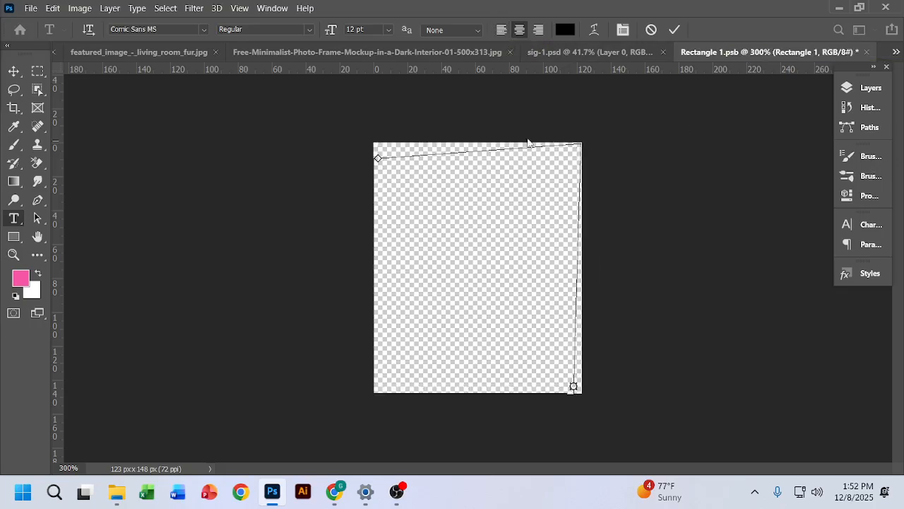
Step: Start area text inside the Rectangle 1 shape, filled with the Lorem ipsum placeholder
left_click(379, 166)
left_click(380, 164)
left_click(380, 164)
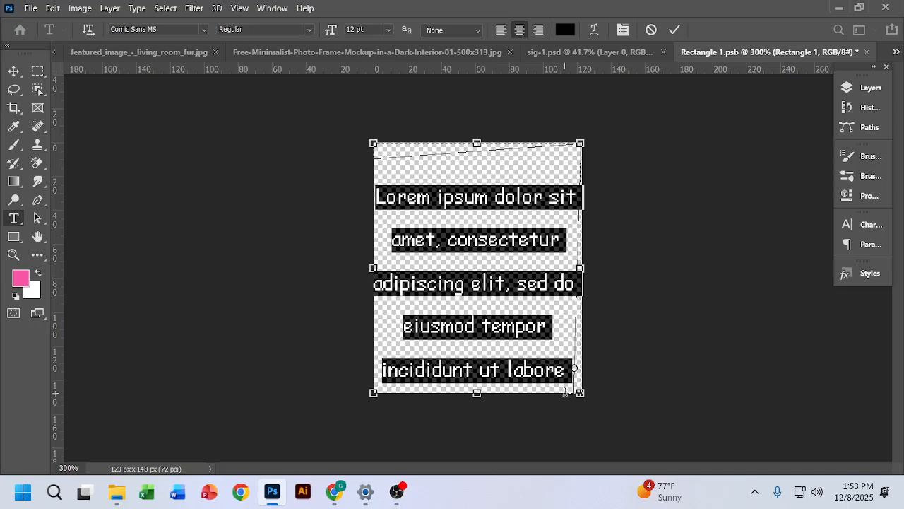
Step: Delete the lines of Lorem ipsum placeholder text from the area inside the rectangle
left_click(565, 373)
key("BackSpace")
key("BackSpace")
key("BackSpace")
key("BackSpace")
key("BackSpace")
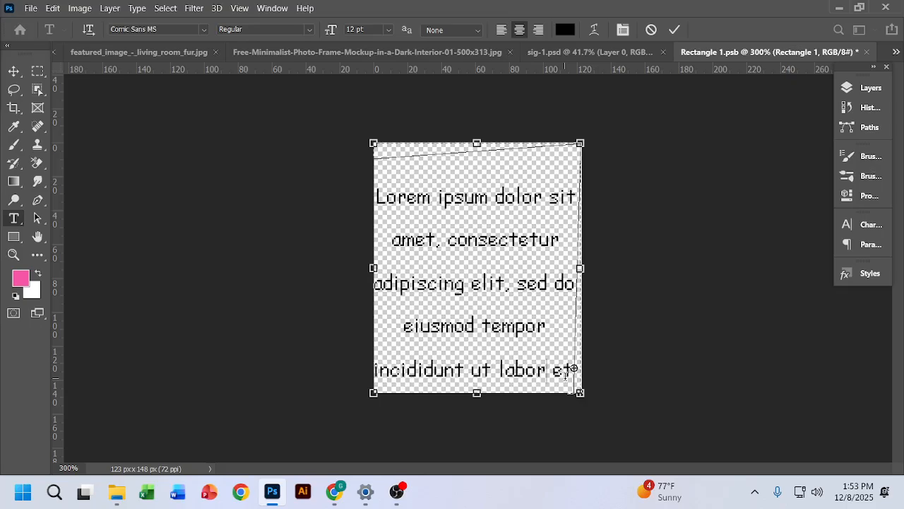
key("BackSpace")
key("BackSpace")
key("BackSpace")
key("BackSpace")
key("BackSpace")
key("BackSpace")
key("BackSpace")
key("BackSpace")
key("BackSpace")
key("BackSpace")
key("BackSpace")
key("BackSpace")
key("BackSpace")
key("BackSpace")
key("BackSpace")
key("BackSpace")
key("BackSpace")
key("BackSpace")
key("BackSpace")
key("BackSpace")
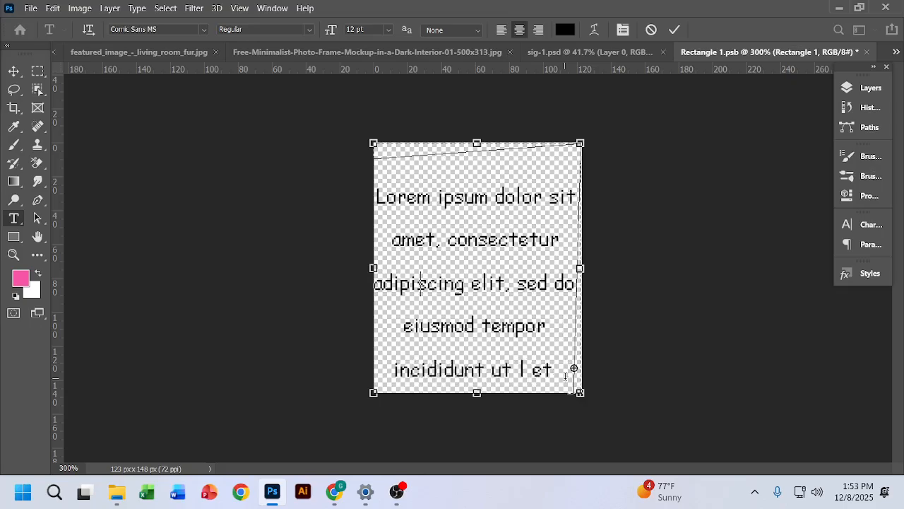
key("BackSpace")
key("BackSpace")
key("BackSpace")
key("BackSpace")
key("BackSpace")
key("BackSpace")
key("BackSpace")
key("BackSpace")
key("BackSpace")
key("BackSpace")
key("BackSpace")
key("BackSpace")
key("BackSpace")
key("BackSpace")
key("BackSpace")
key("BackSpace")
key("BackSpace")
key("BackSpace")
key("BackSpace")
key("BackSpace")
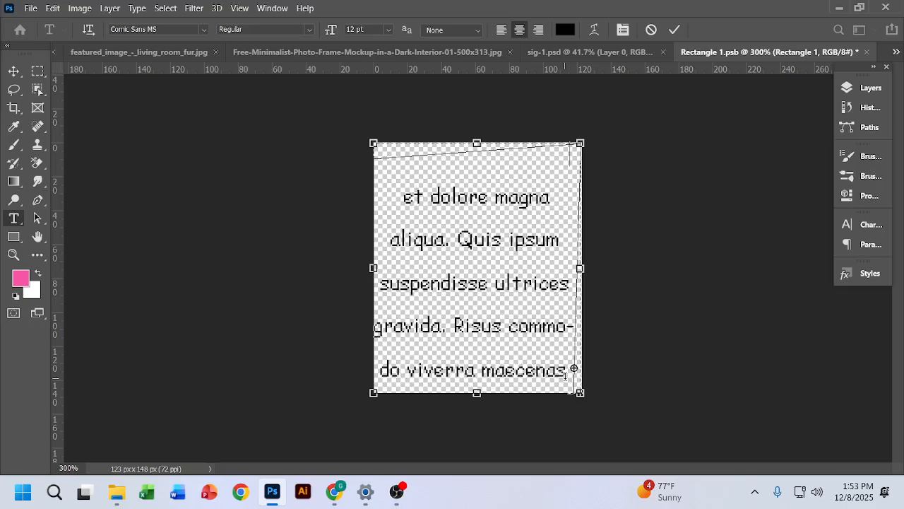
left_click(567, 374)
key("BackSpace")
key("BackSpace")
key("BackSpace")
key("BackSpace")
key("BackSpace")
key("BackSpace")
key("BackSpace")
key("BackSpace")
key("Left")
key("Left")
key("Left")
key("Left")
key("Left")
key("Left")
key("Left")
key("Left")
key("Left")
key("Left")
key("Left")
key("Left")
key("Left")
key("Left")
key("Left")
key("Left")
key("Left")
key("Left")
key("Left")
key("Left")
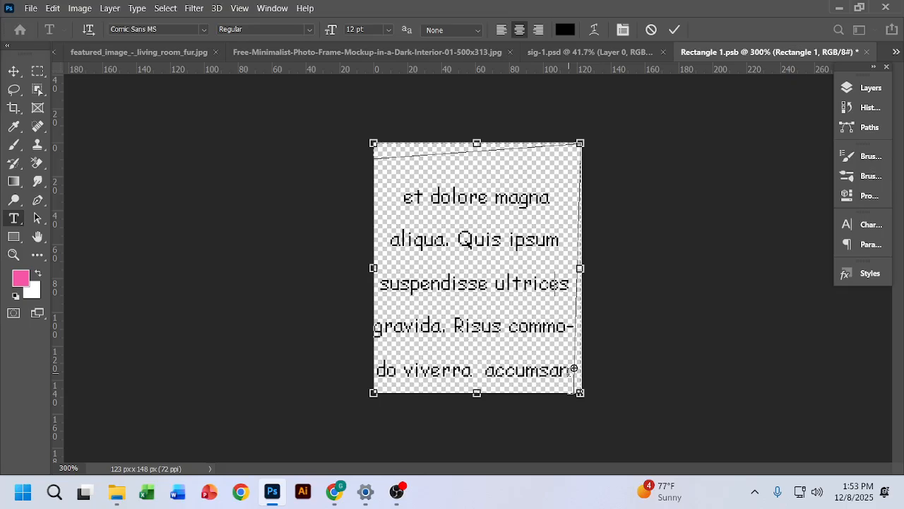
key("BackSpace")
key("BackSpace")
key("BackSpace")
key("BackSpace")
key("BackSpace")
key("BackSpace")
key("BackSpace")
key("BackSpace")
key("BackSpace")
key("BackSpace")
key("BackSpace")
key("BackSpace")
key("BackSpace")
key("BackSpace")
key("BackSpace")
key("BackSpace")
key("BackSpace")
key("BackSpace")
key("BackSpace")
key("BackSpace")
key("BackSpace")
key("BackSpace")
key("BackSpace")
key("BackSpace")
key("BackSpace")
key("BackSpace")
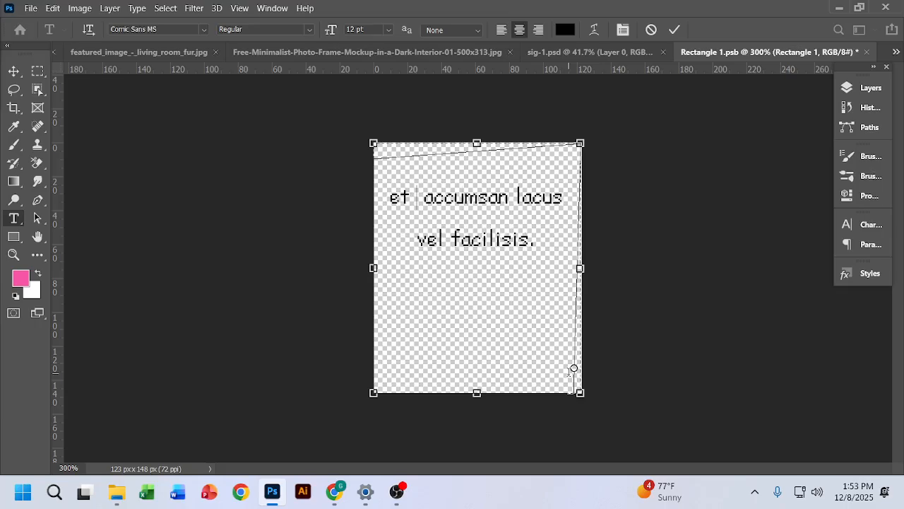
key("BackSpace")
key("BackSpace")
key("BackSpace")
key("BackSpace")
key("BackSpace")
key("BackSpace")
key("BackSpace")
key("BackSpace")
key("BackSpace")
key("BackSpace")
key("BackSpace")
key("BackSpace")
key("BackSpace")
key("BackSpace")
key("BackSpace")
key("BackSpace")
key("BackSpace")
key("BackSpace")
key("BackSpace")
key("BackSpace")
key("BackSpace")
key("BackSpace")
key("BackSpace")
key("BackSpace")
key("BackSpace")
key("BackSpace")
key("BackSpace")
key("BackSpace")
key("BackSpace")
key("BackSpace")
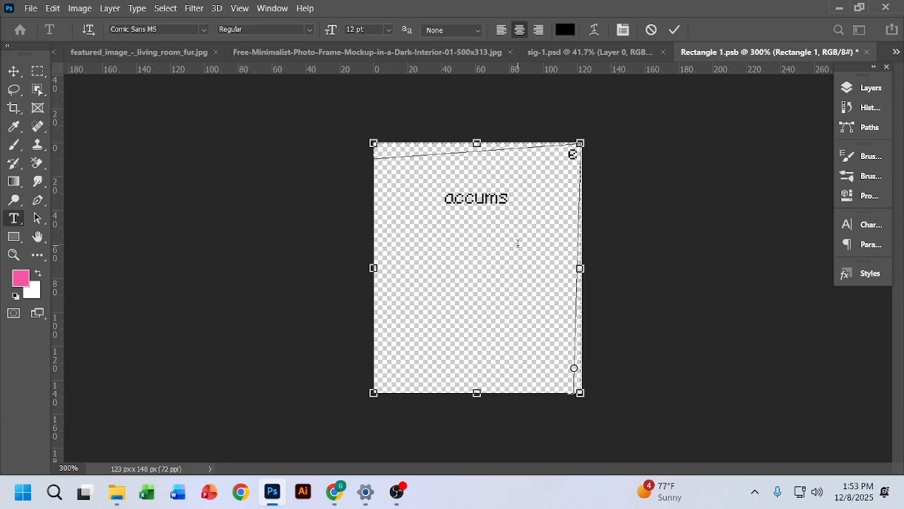
key("BackSpace")
key("BackSpace")
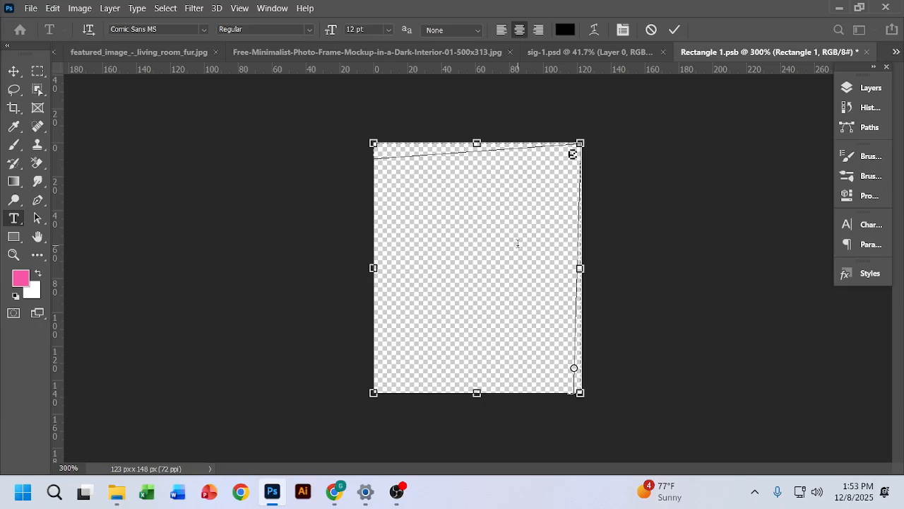
Step: Enter "NHRDF", "project" and "Books" on three separate lines inside the rectangle and commit the text
type("NHRDF")
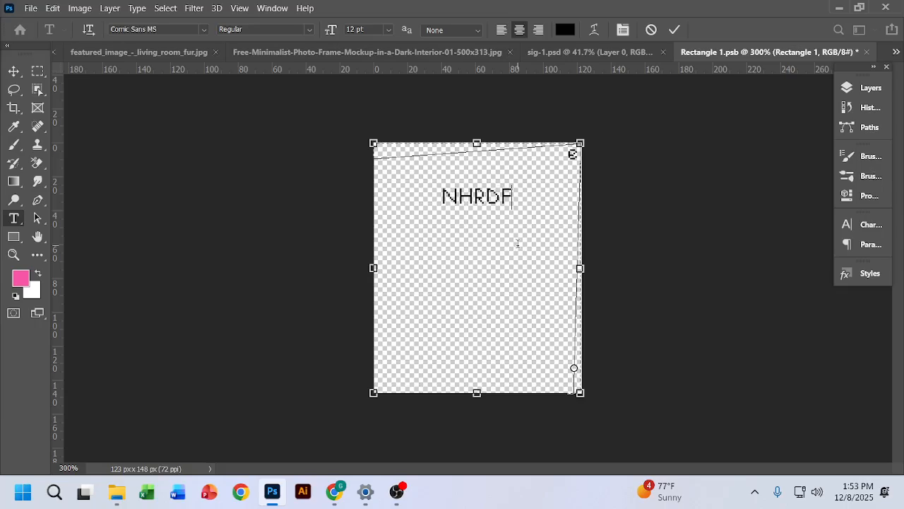
key("Return")
type("Proje")
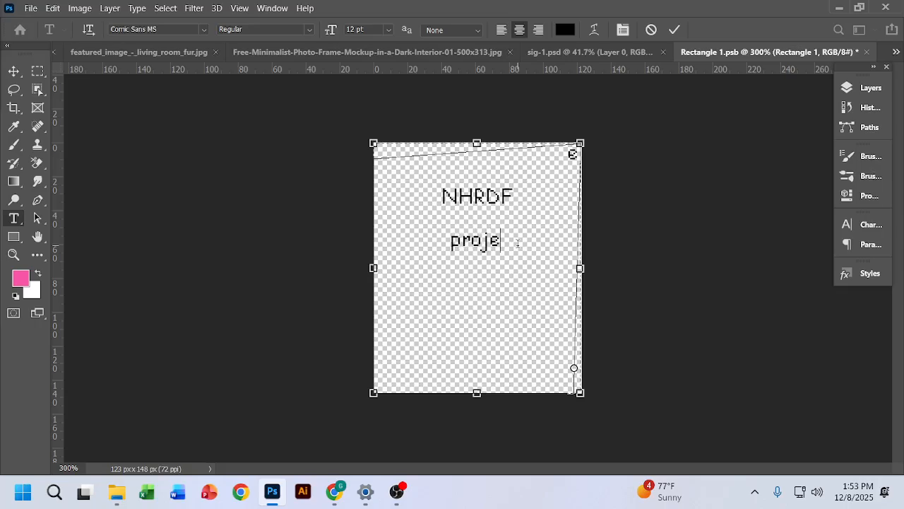
type("ct")
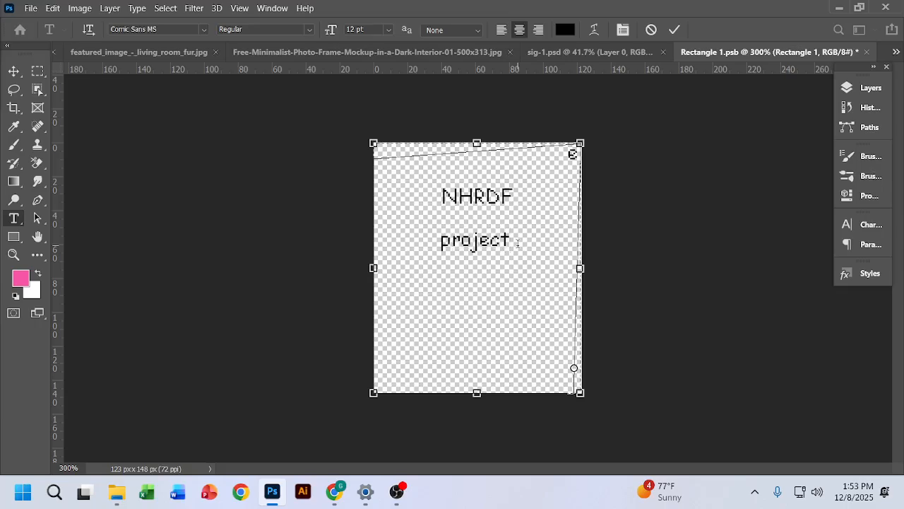
key("Return")
type("Books")
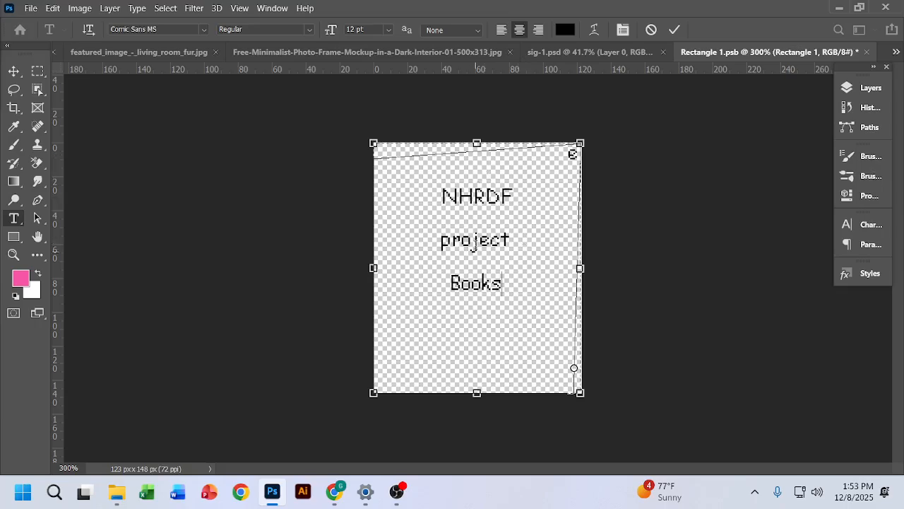
left_click(13, 71)
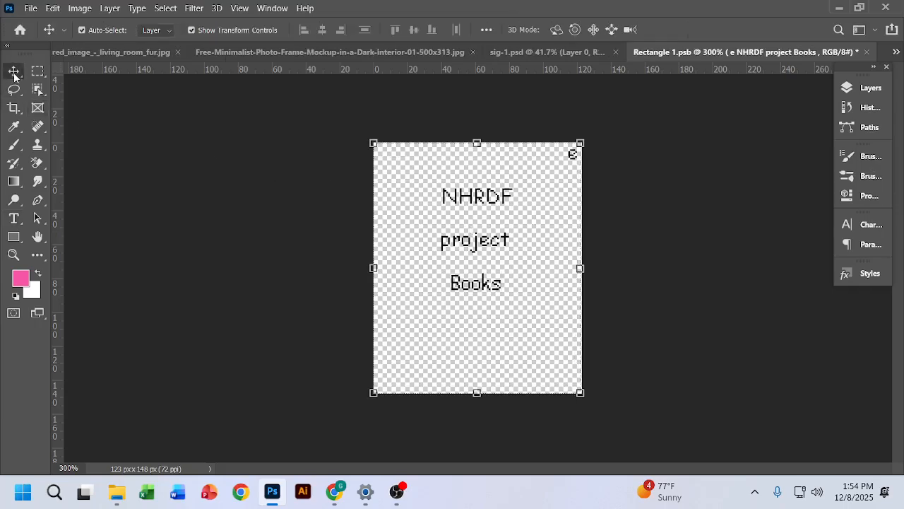
Step: Change the colour of the NHRDF project Books text to red e3000e
left_click(879, 226)
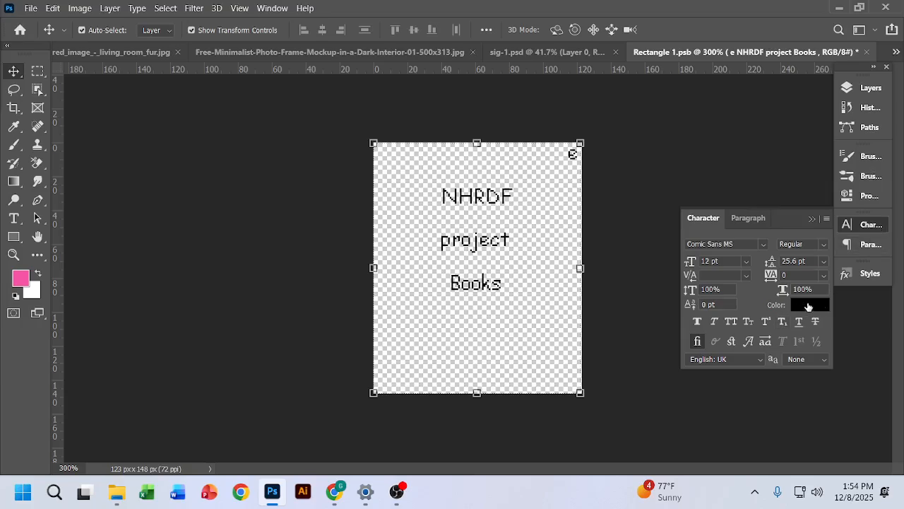
left_click(808, 305)
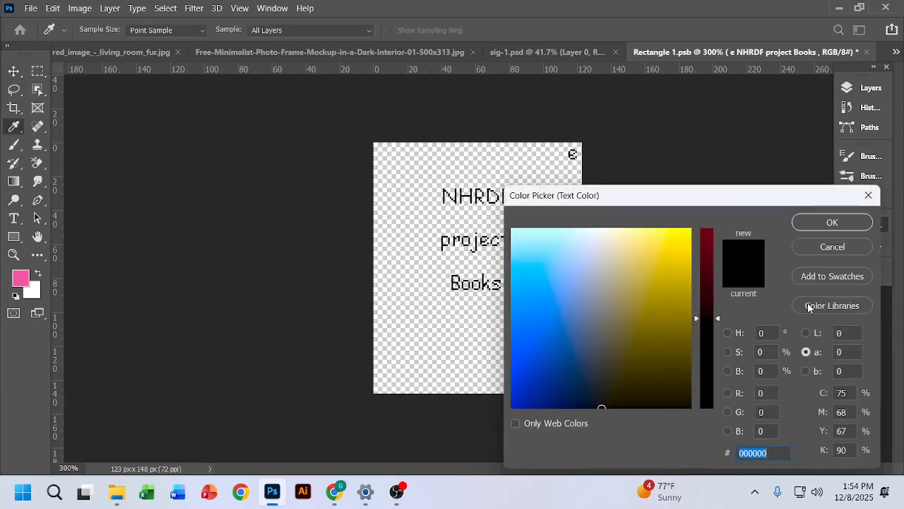
left_click(709, 261)
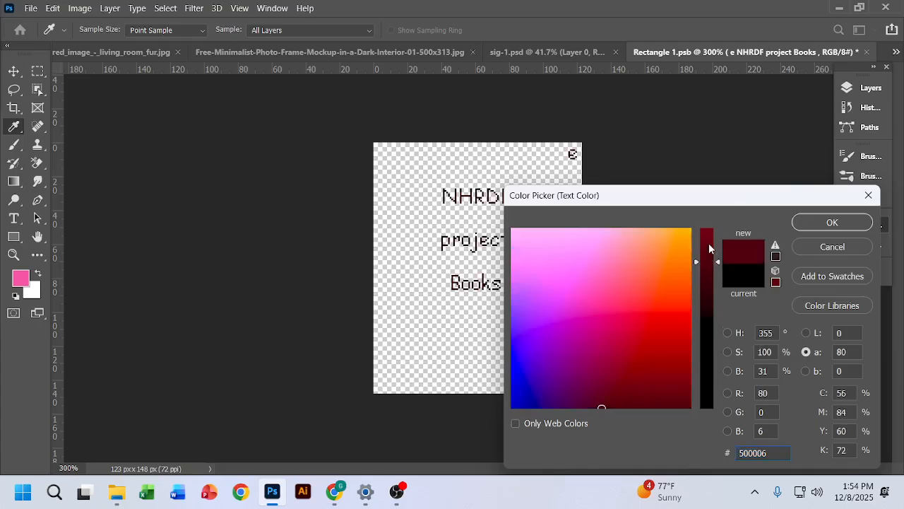
left_click(709, 240)
left_click_drag(709, 240, 709, 228)
mouse_move(619, 398)
left_mouse_down()
mouse_move(693, 401)
mouse_move(690, 351)
left_mouse_up()
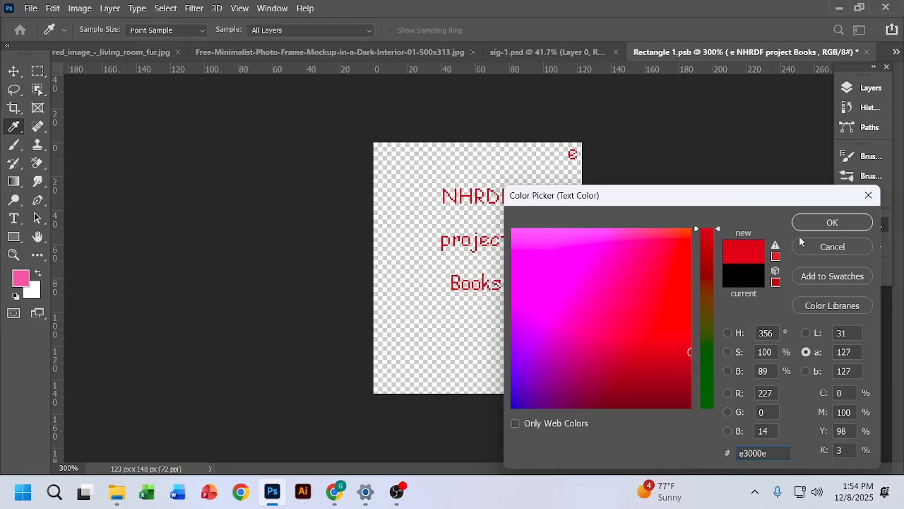
left_click(830, 222)
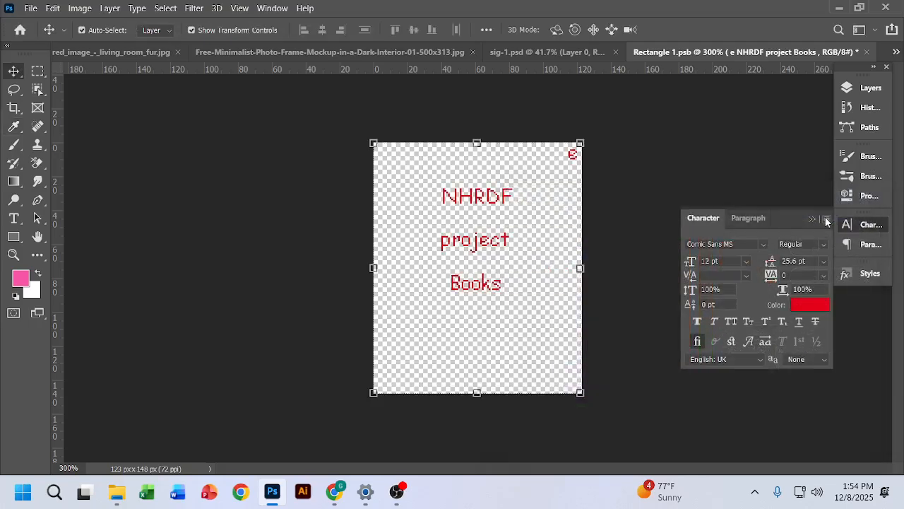
Step: Remove the stray letter "e" from the upper corner of the text area and commit the text
left_click(574, 155)
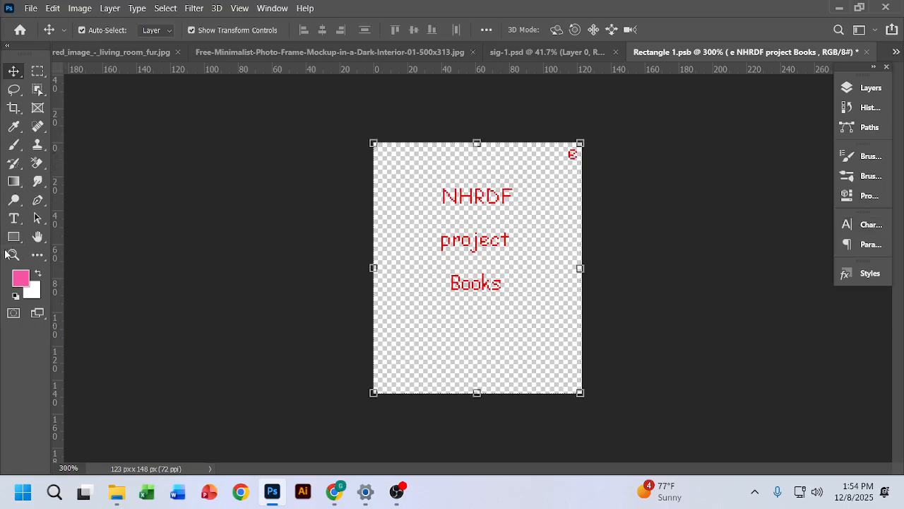
key("t")
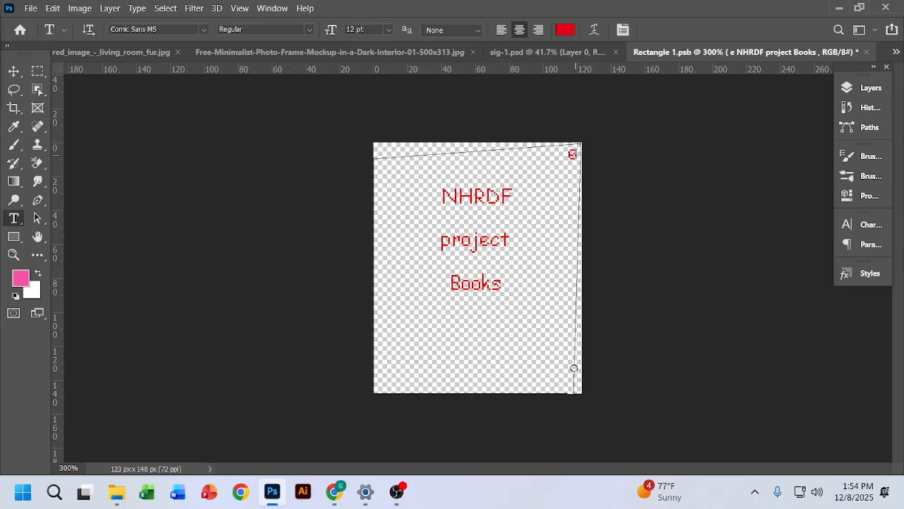
key("ctrl+t")
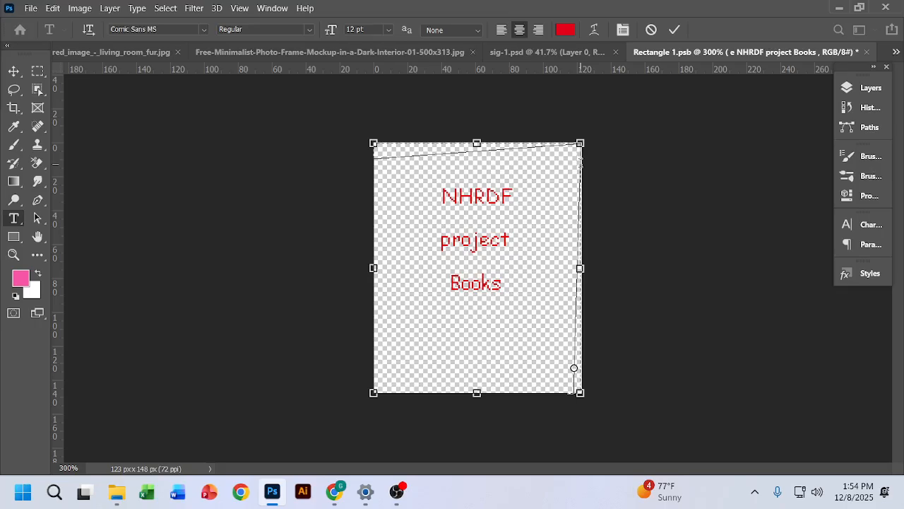
left_click(14, 71)
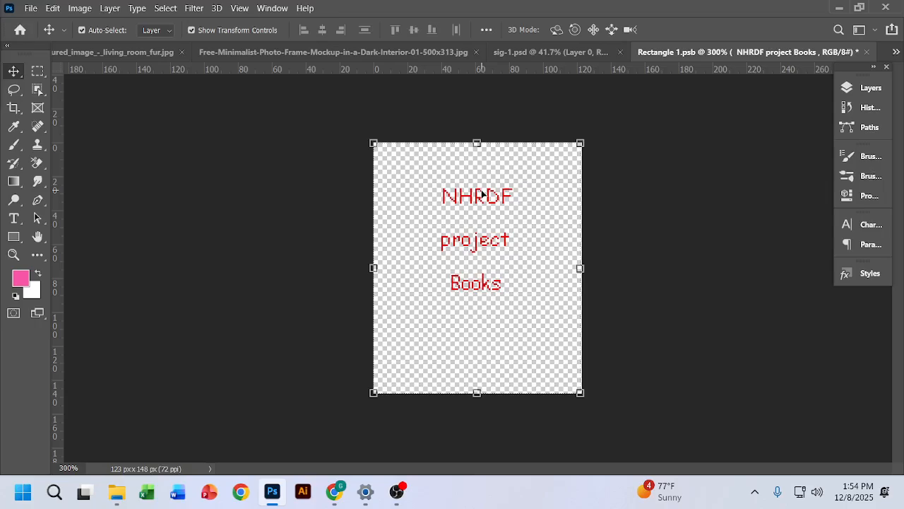
Step: Set the font of the NHRDF project Books text layer to Arial Bold
left_click(870, 89)
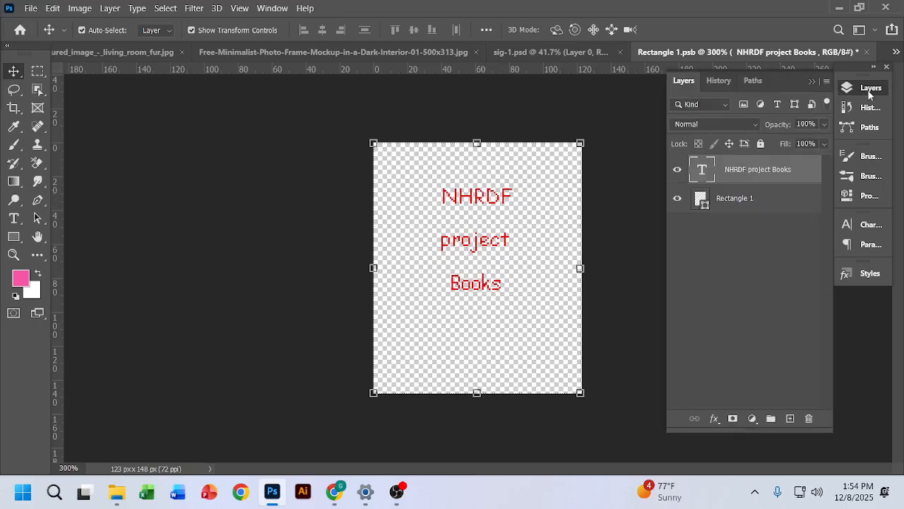
left_click(871, 228)
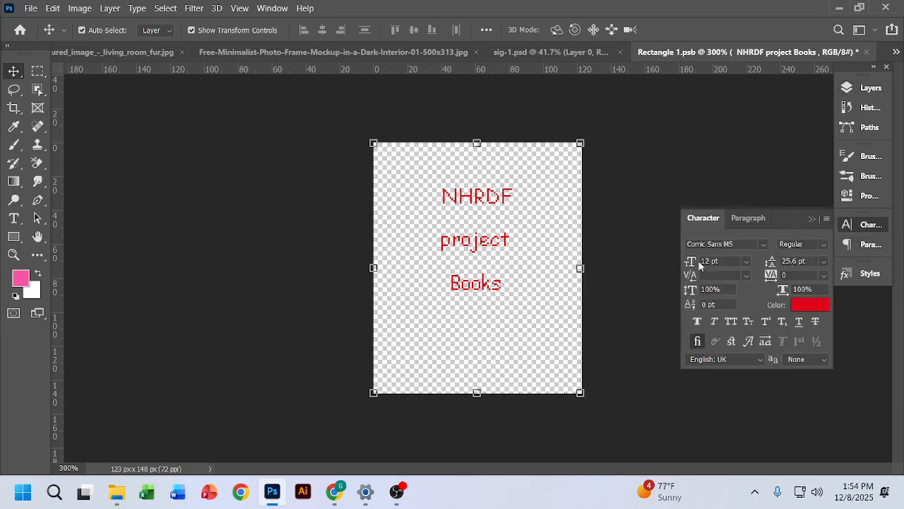
left_click(764, 245)
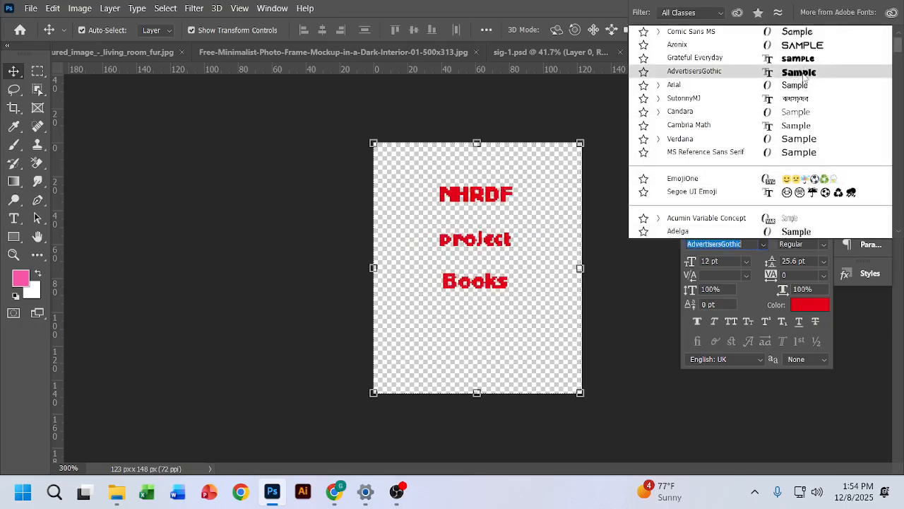
scroll(697, 124, "down", 2)
scroll(697, 125, "up", 2)
left_click(695, 13)
left_click(697, 14)
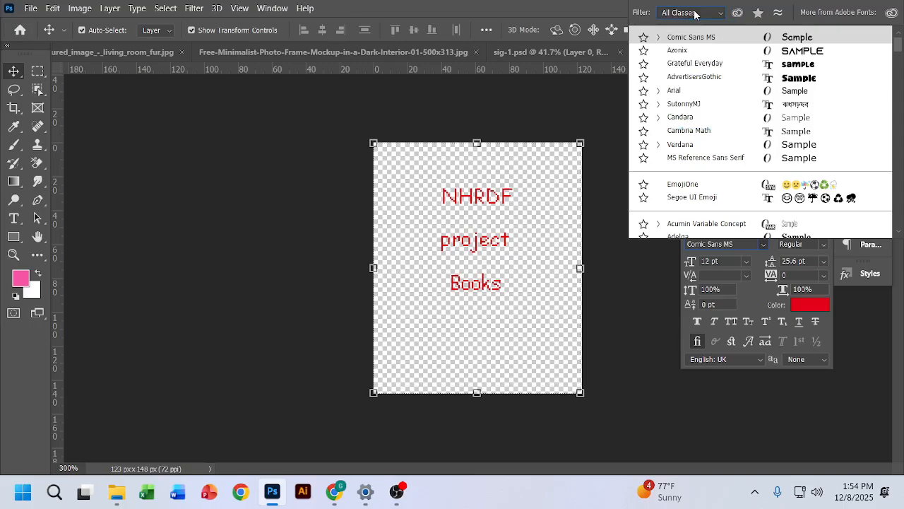
left_click(700, 14)
left_click(701, 14)
left_click(720, 13)
left_click(721, 14)
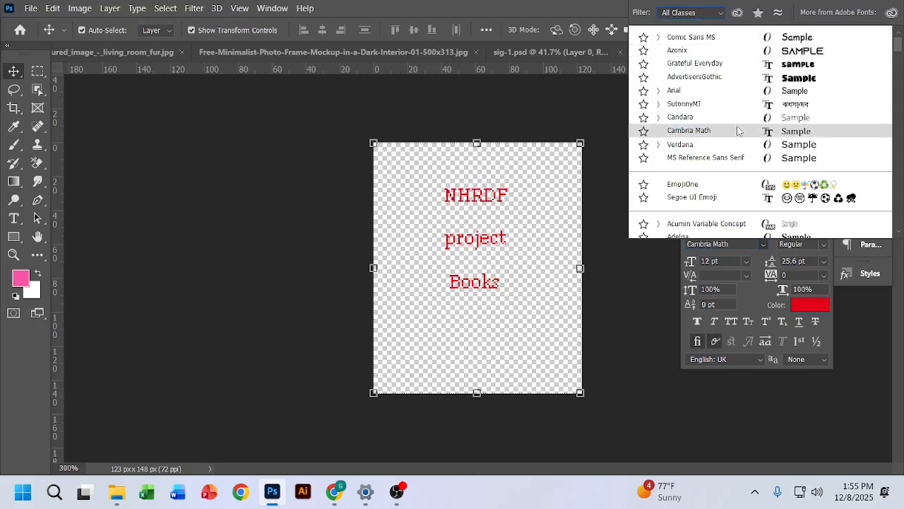
left_click(739, 243)
type("ar")
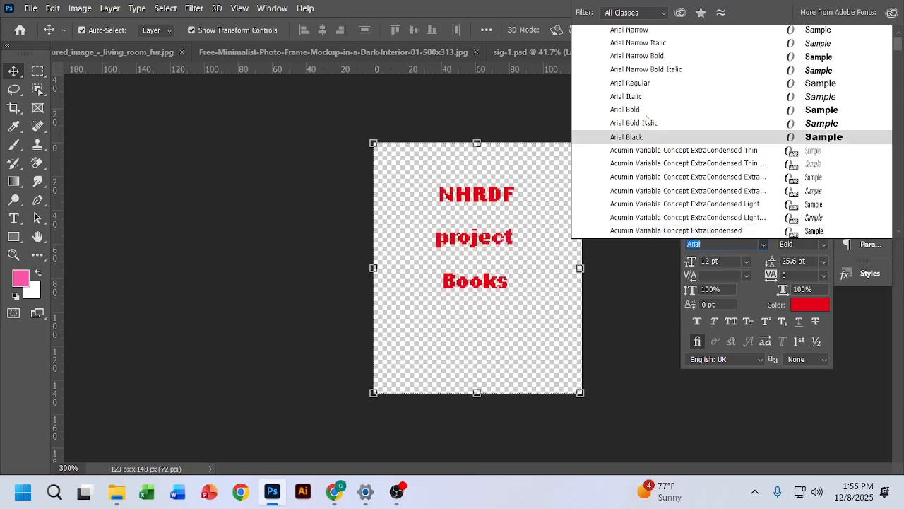
left_click(638, 111)
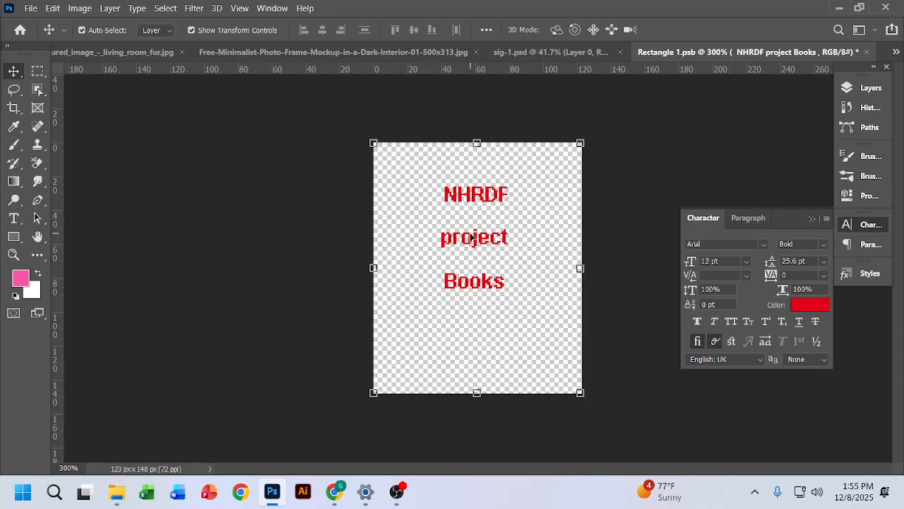
Step: Set the font size of the NHRDF project Books text to 24 pt
left_click(746, 262)
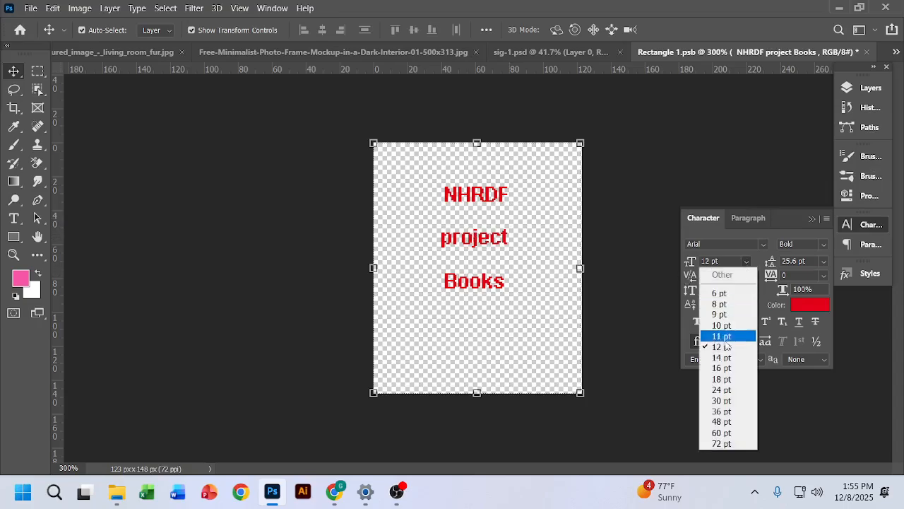
left_click(724, 389)
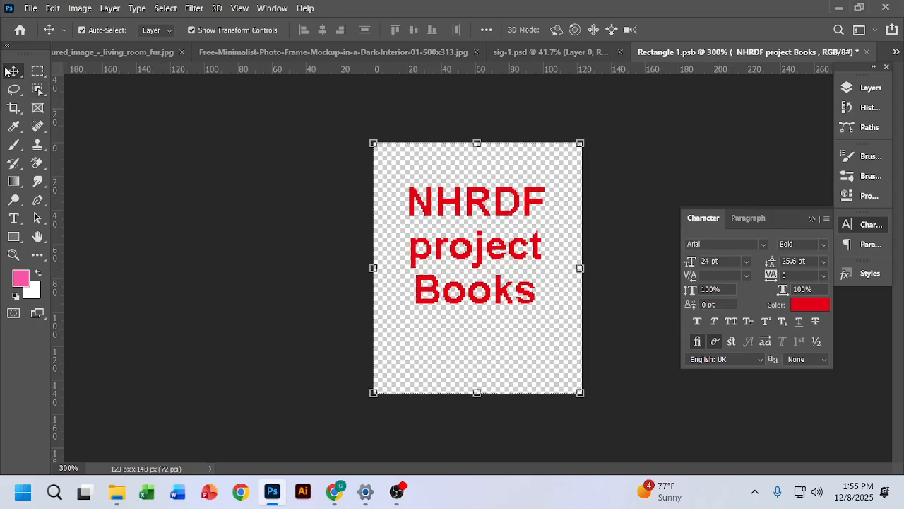
left_click(11, 71)
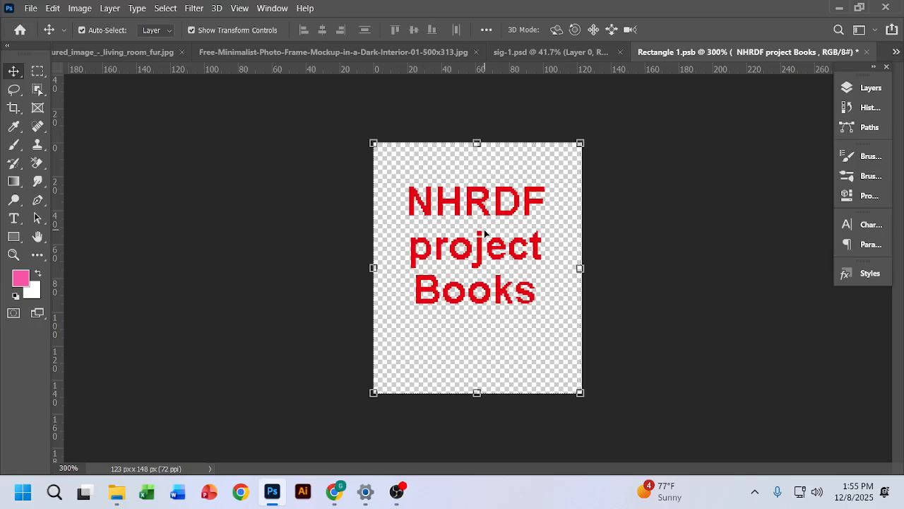
Step: Save and close the Rectangle 1 smart object contents and return to the book image
key("ctrl+s")
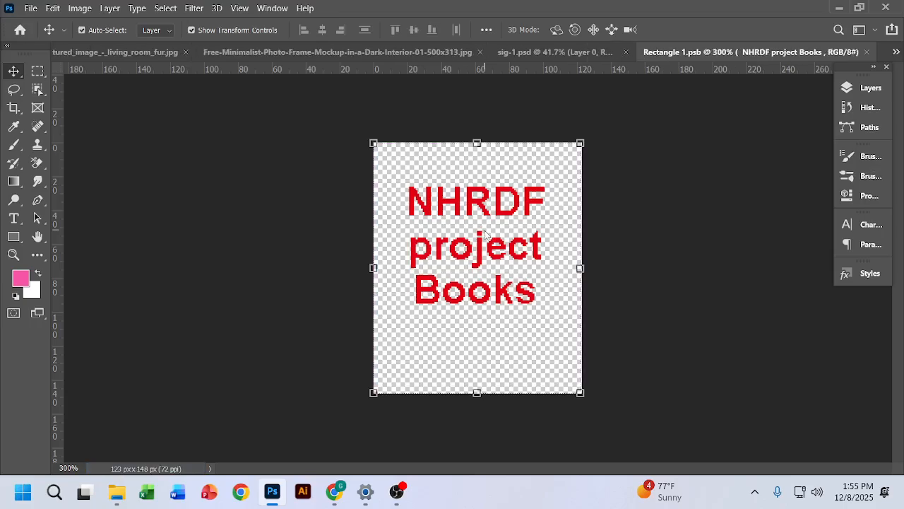
left_click(867, 53)
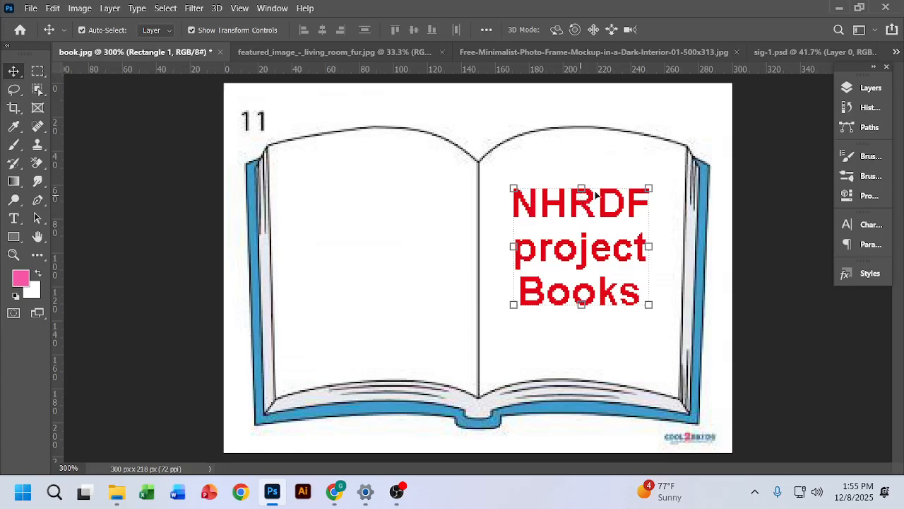
left_click(864, 87)
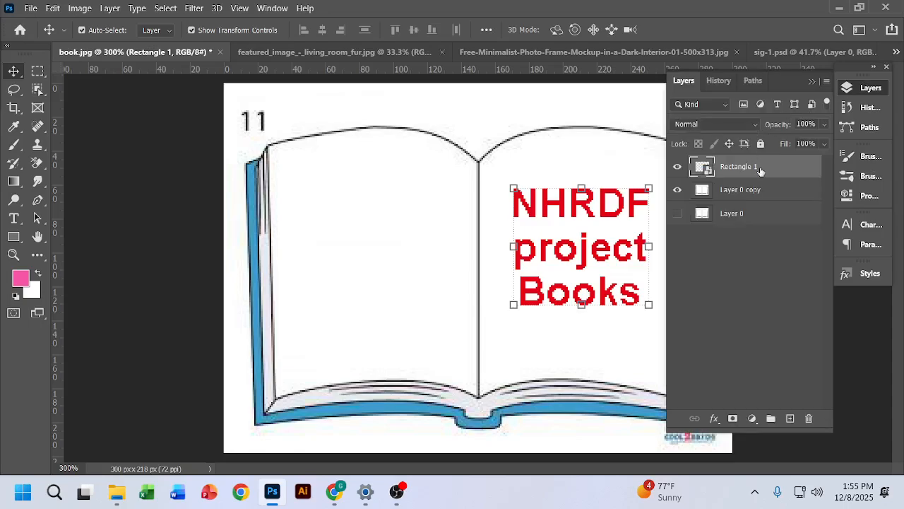
left_click(649, 205)
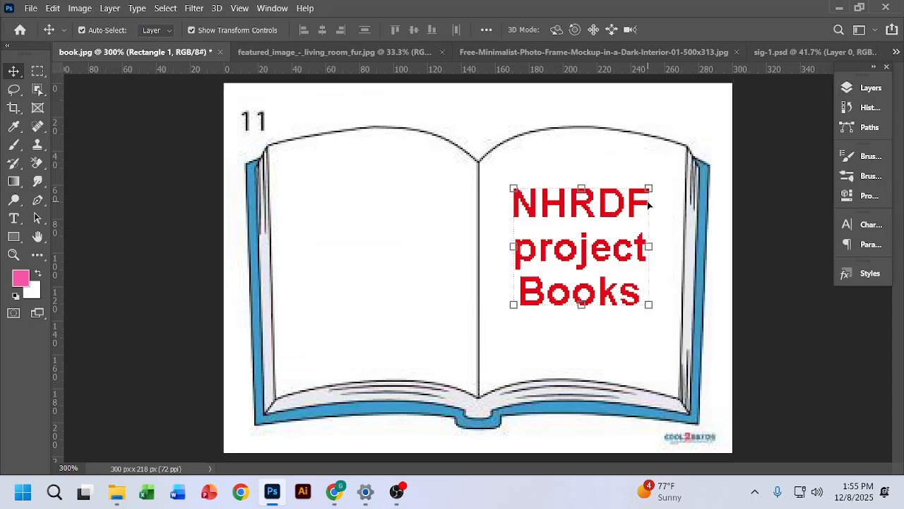
Step: Warp the Rectangle 1 smart object so its corners and outer edge fit the book's right page
key("ctrl+t")
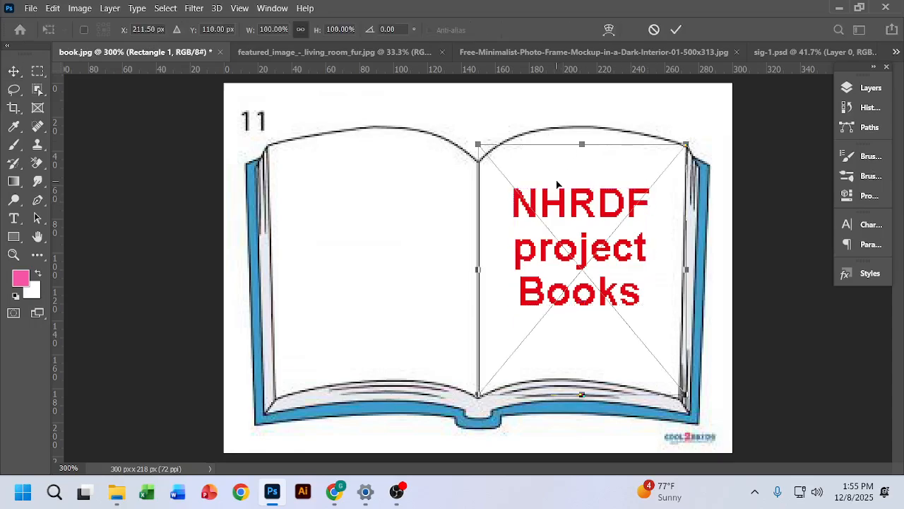
right_click(591, 194)
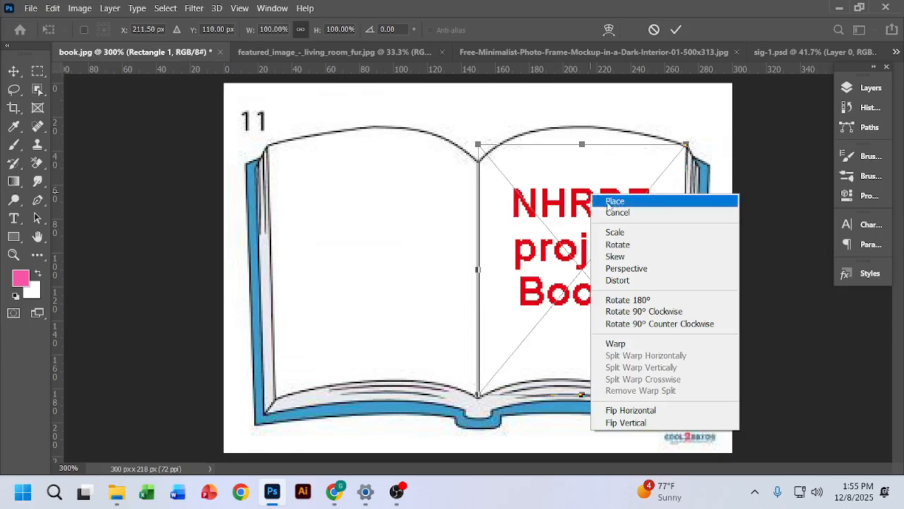
left_click(621, 343)
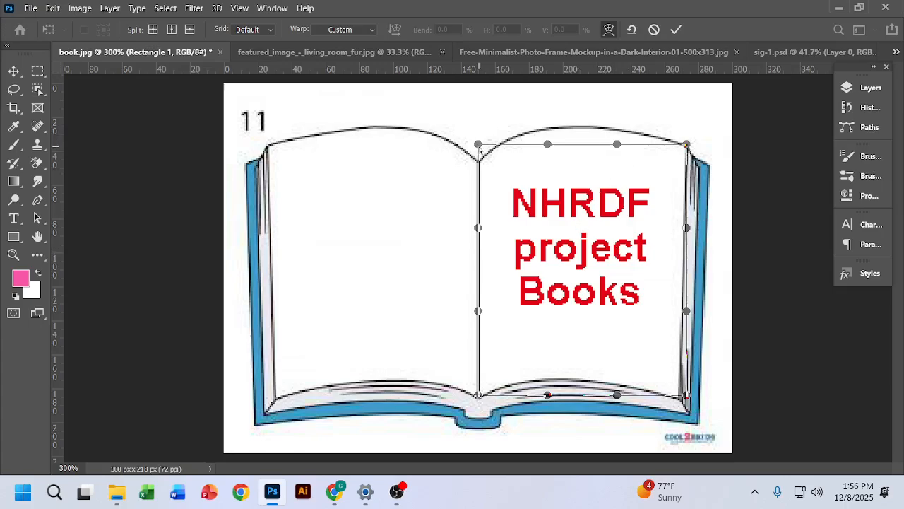
left_click_drag(479, 149, 478, 161)
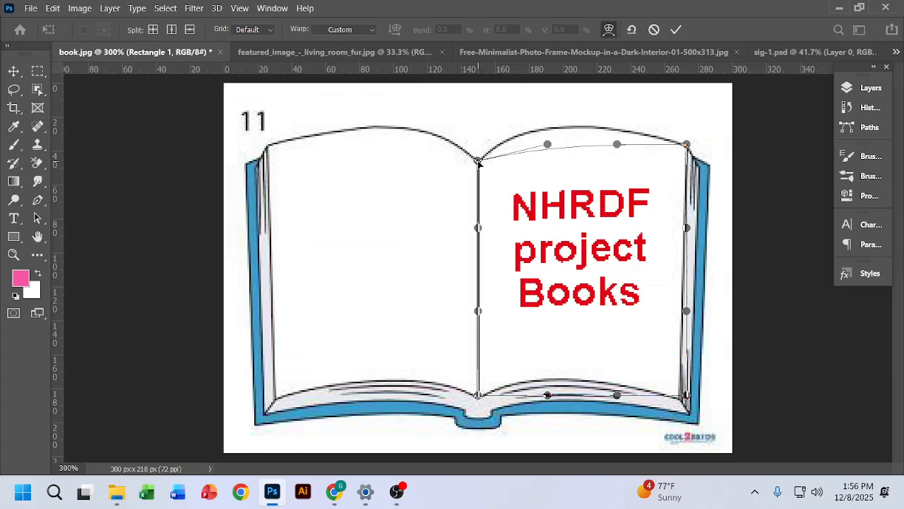
left_click_drag(686, 145, 685, 147)
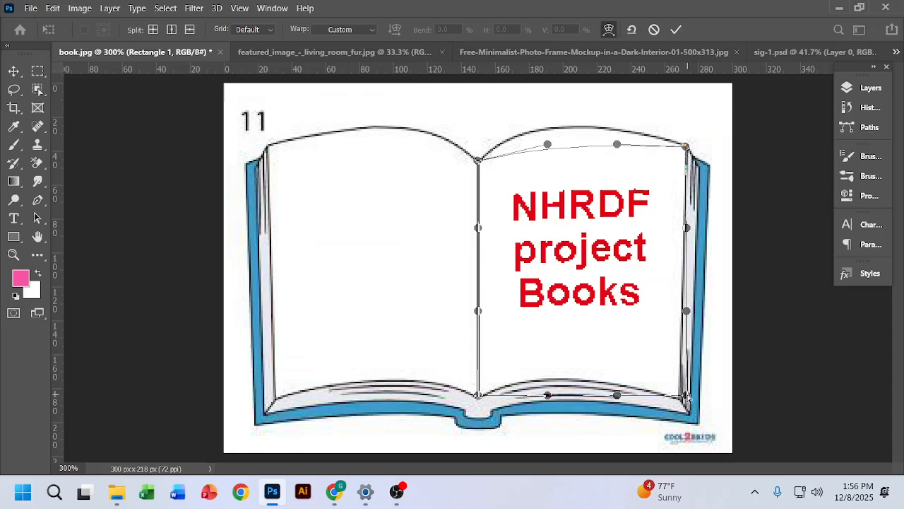
left_click_drag(685, 396, 683, 400)
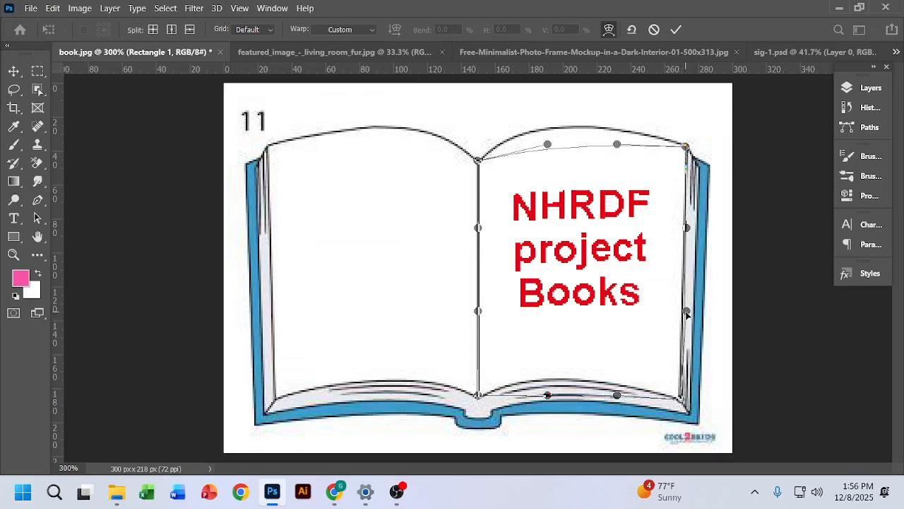
left_click_drag(686, 310, 681, 311)
left_click_drag(685, 227, 682, 228)
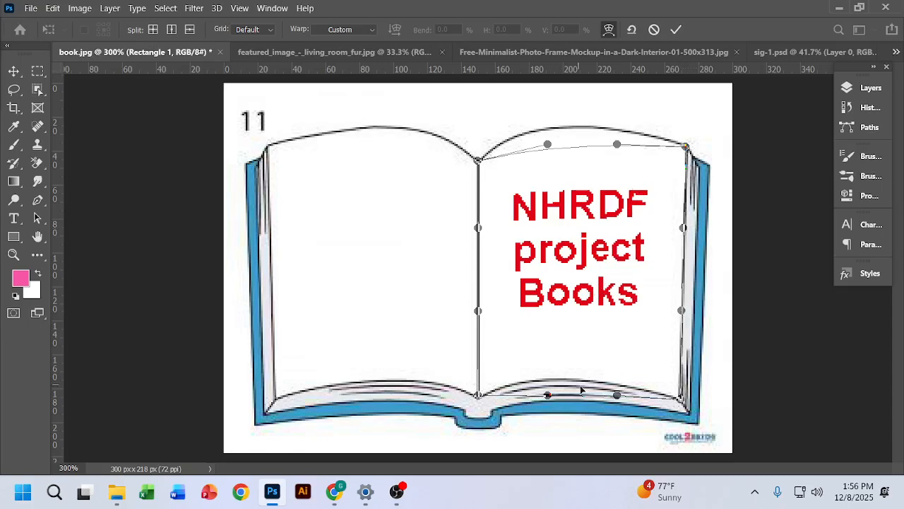
Step: Curve the warp's lower and upper edges to follow the right page's outline and apply the warp
left_click_drag(617, 396, 609, 373)
left_click_drag(546, 394, 531, 372)
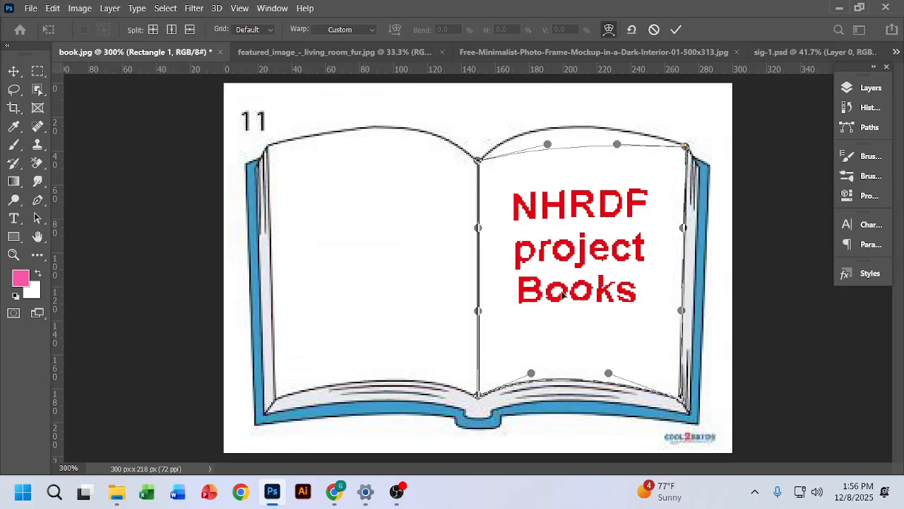
left_click_drag(618, 147, 607, 115)
left_click_drag(547, 144, 518, 123)
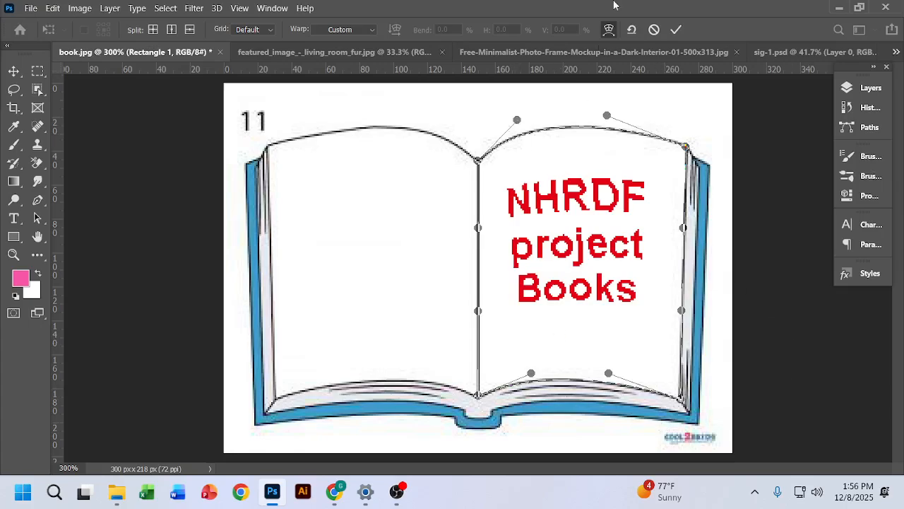
left_click(676, 28)
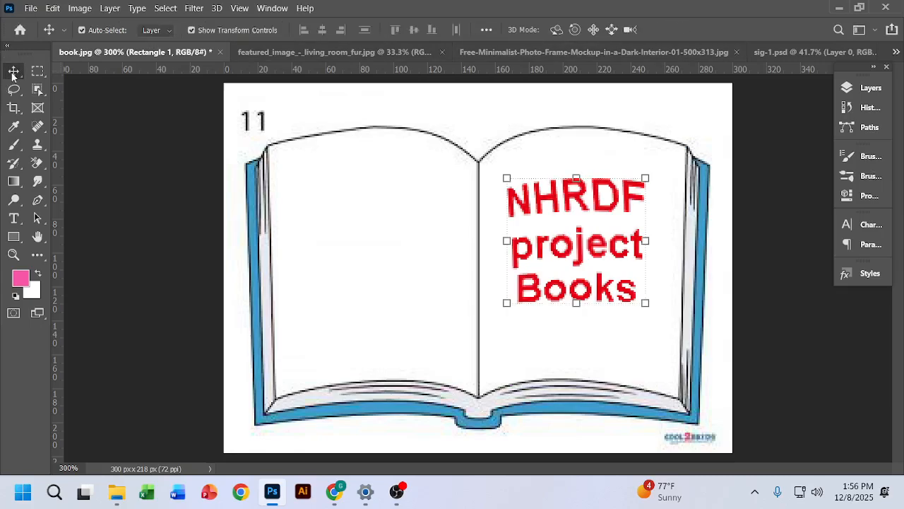
Step: Set the blend mode of the Rectangle 1 smart object layer to Multiply, then deselect the layer
left_click(197, 188)
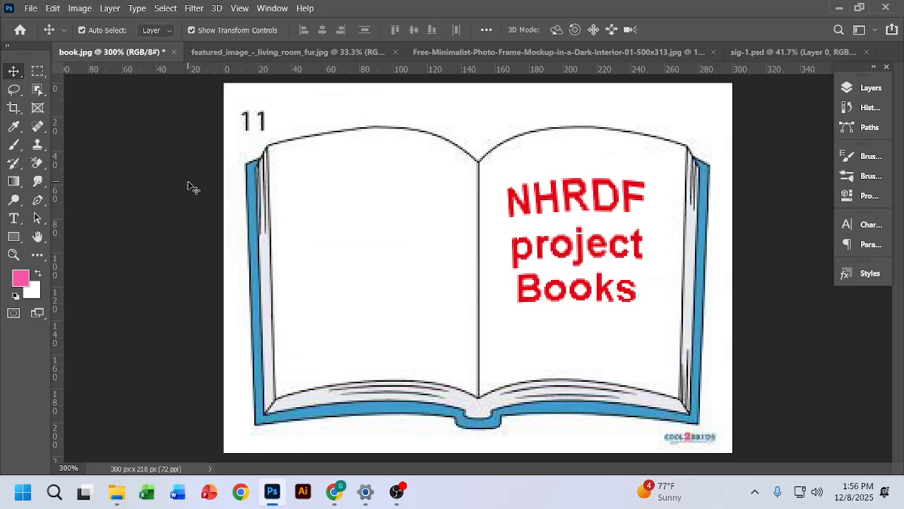
left_click(848, 88)
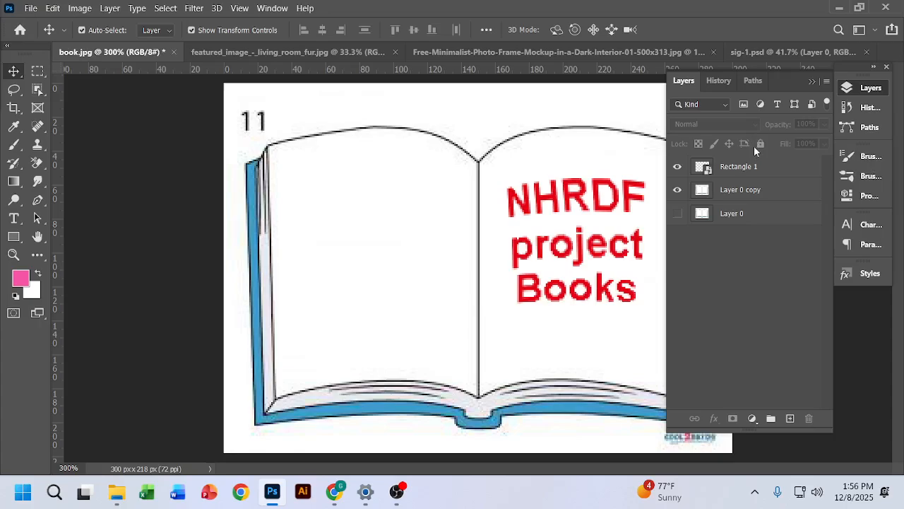
left_click(570, 197)
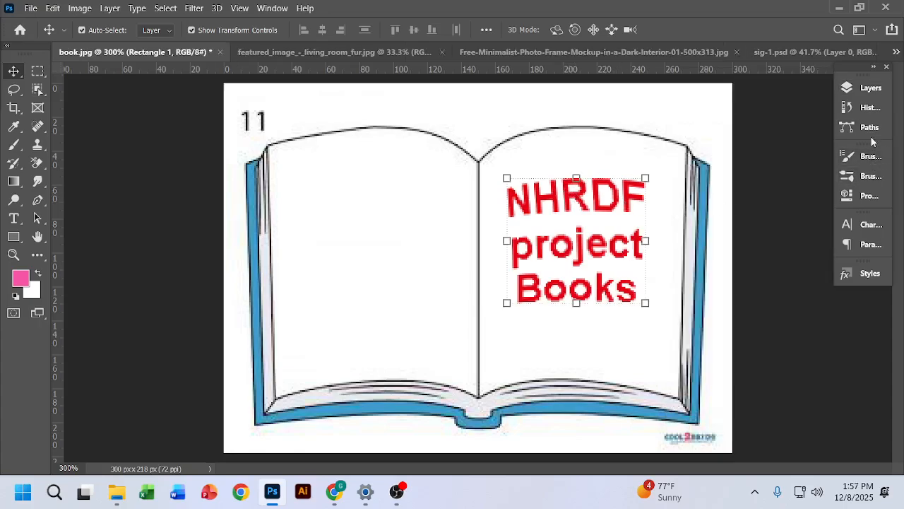
left_click(847, 88)
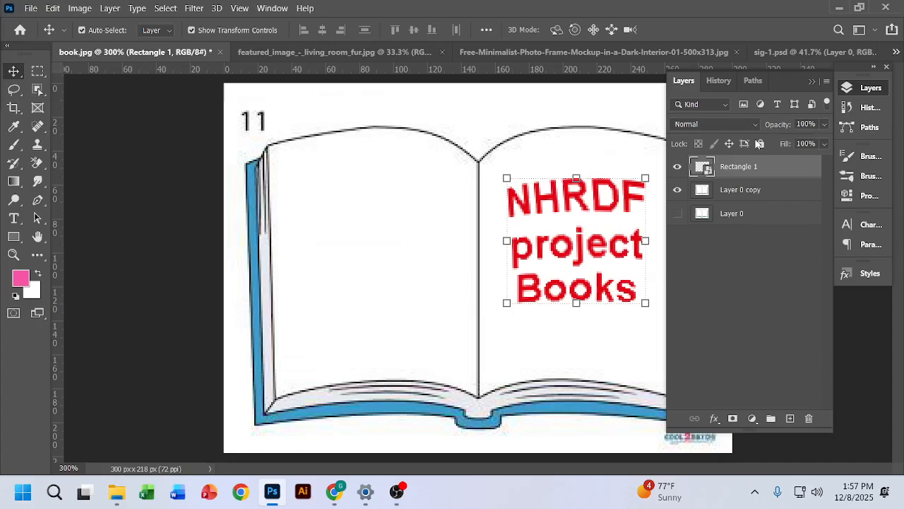
left_click(757, 123)
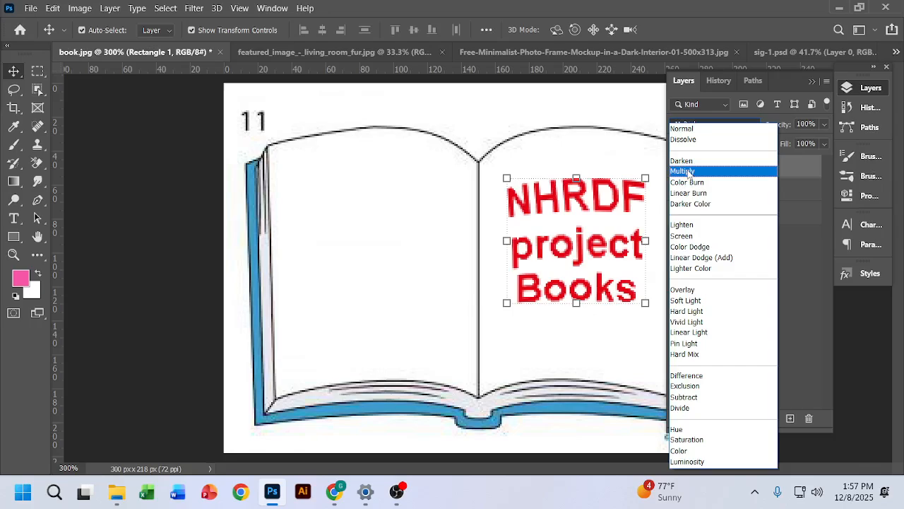
left_click(688, 172)
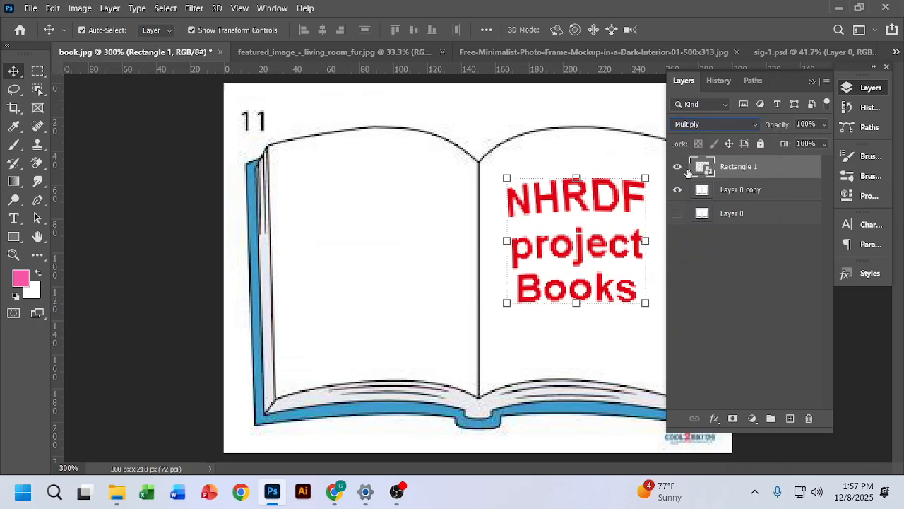
left_click(813, 81)
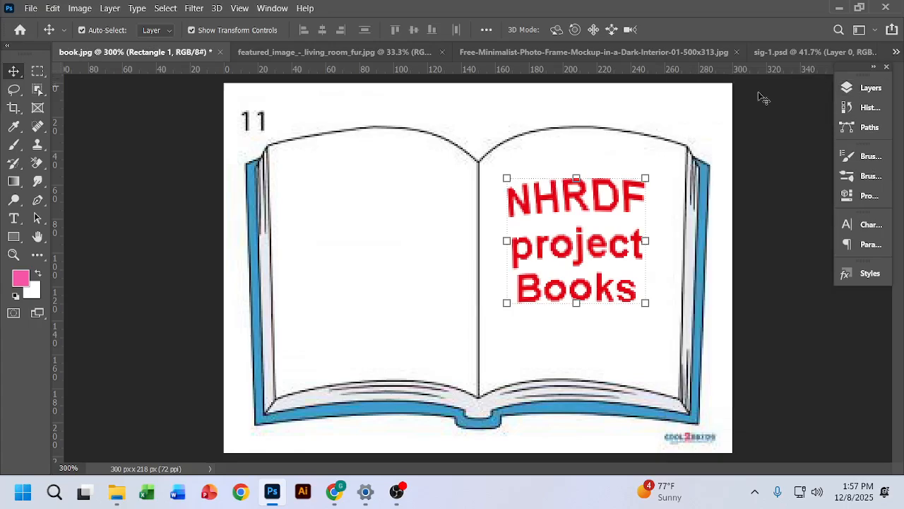
left_click(141, 183)
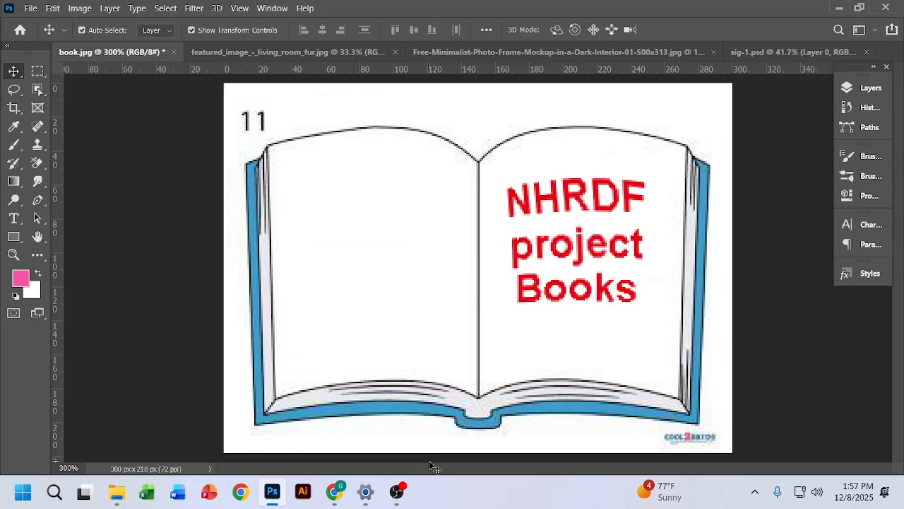
left_click(394, 492)
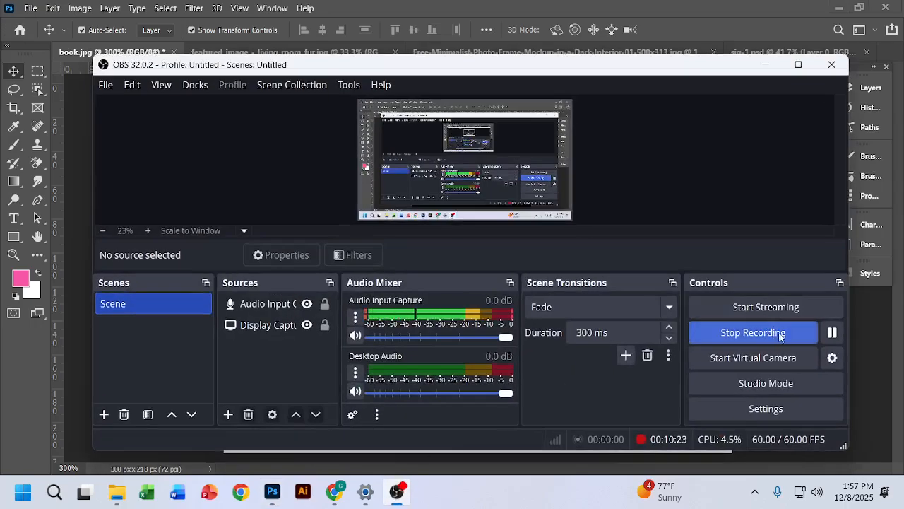